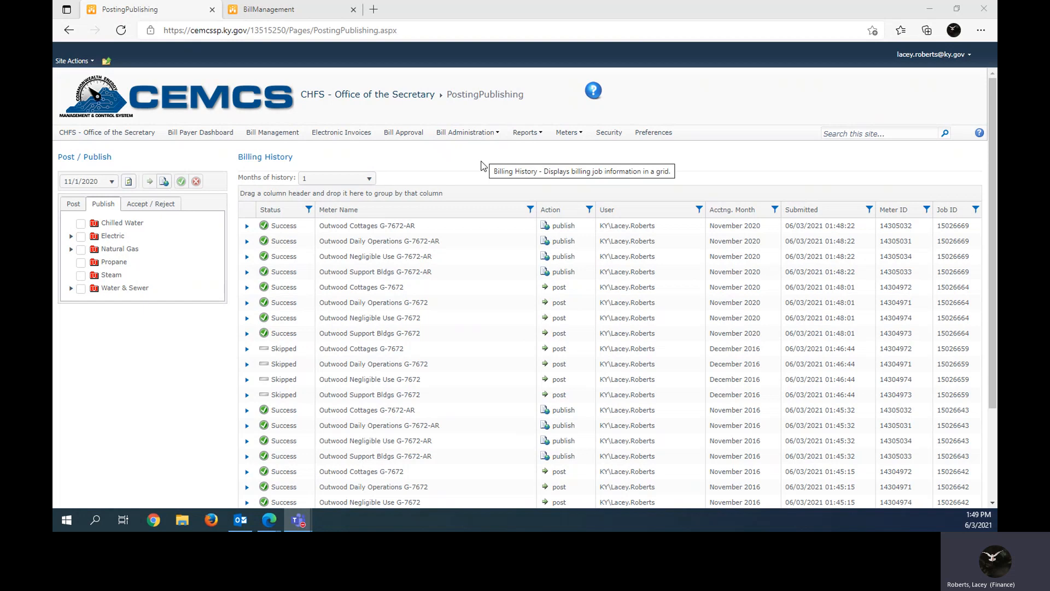
Step: In Bill Management, expand the WSH Bldg 158 #2 G-4058 account under Atmos Energy and examine its meter's bill status codes
{"action": "left_click", "coordinate": [290, 12]}
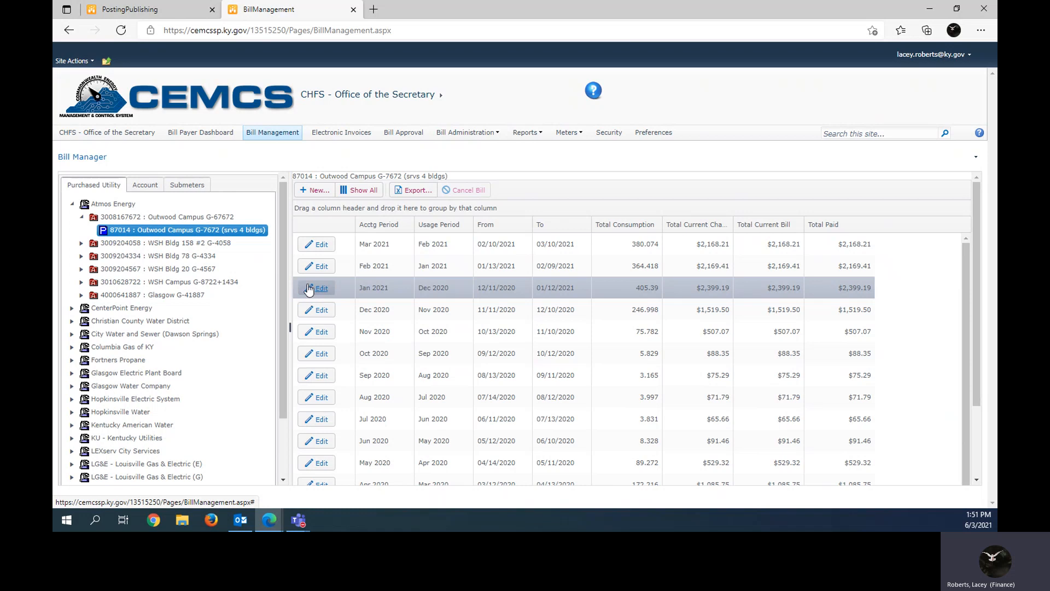
{"action": "left_click", "coordinate": [81, 242]}
{"action": "left_click", "coordinate": [115, 257]}
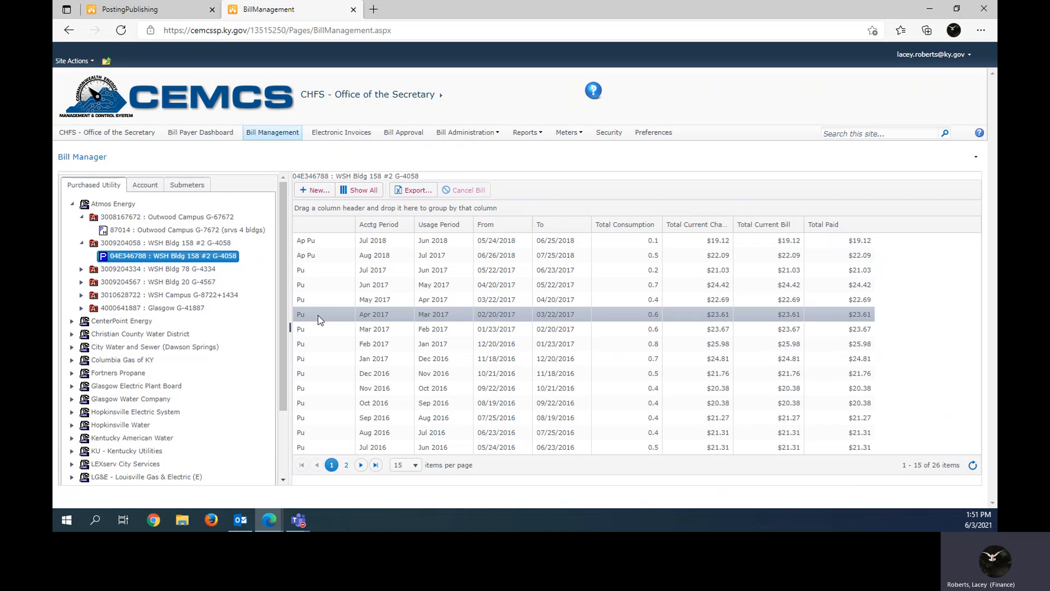
{"action": "left_click", "coordinate": [323, 328]}
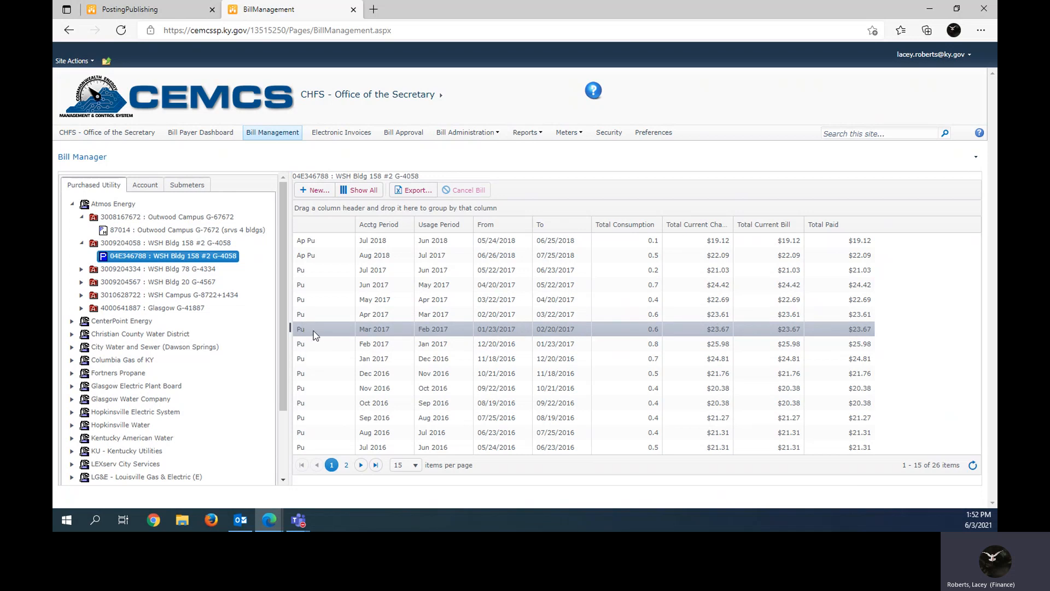
{"action": "left_click", "coordinate": [300, 320]}
{"action": "left_click", "coordinate": [344, 286]}
{"action": "left_click", "coordinate": [326, 331]}
{"action": "left_click", "coordinate": [333, 345]}
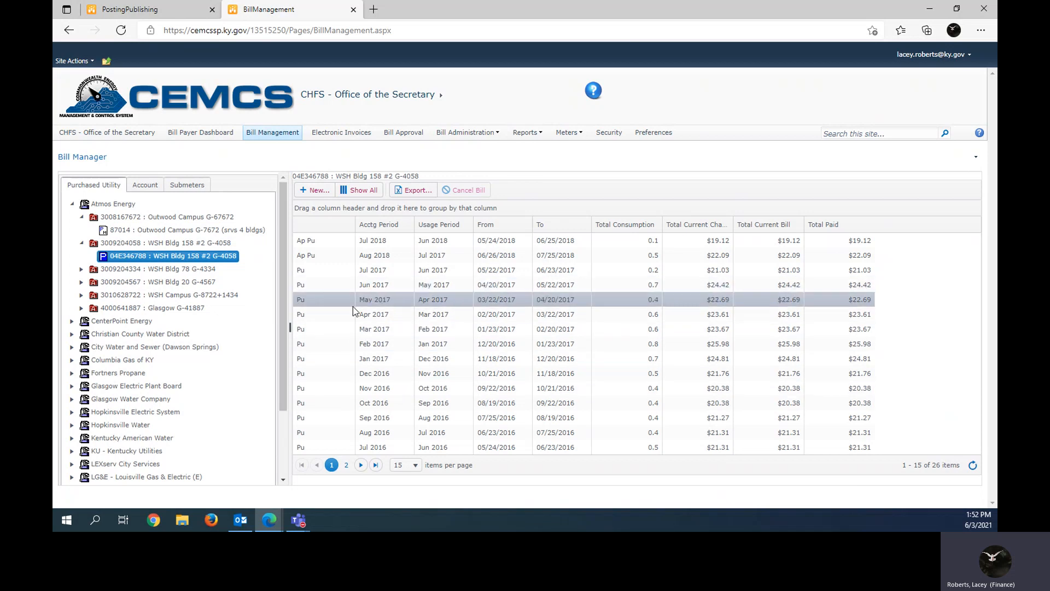
Step: Review the Outwood Campus G-7672 bill list and return to the PostingPublishing page
{"action": "left_click", "coordinate": [105, 234]}
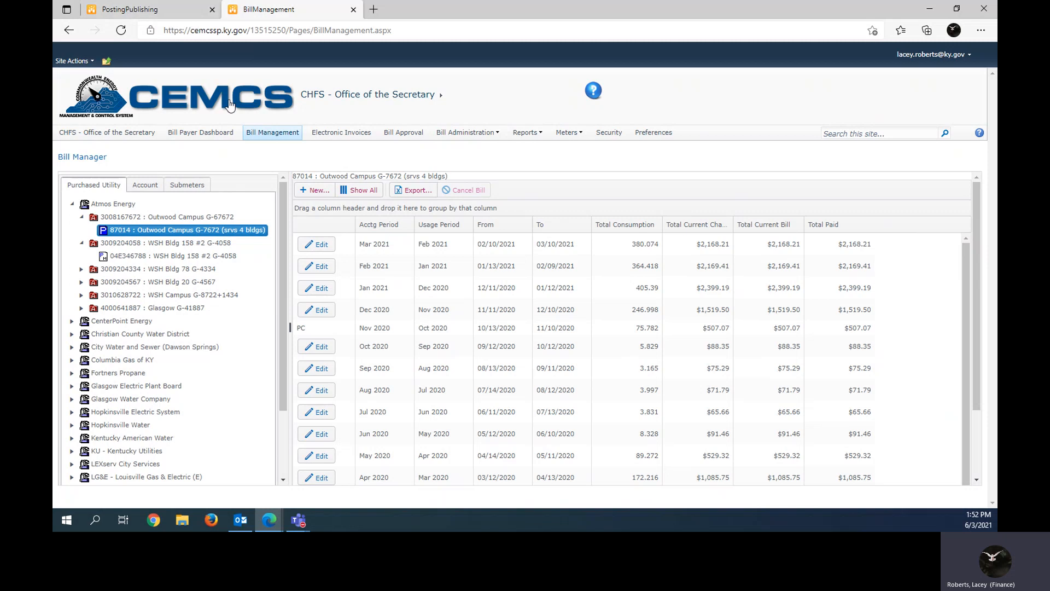
{"action": "left_click", "coordinate": [146, 11]}
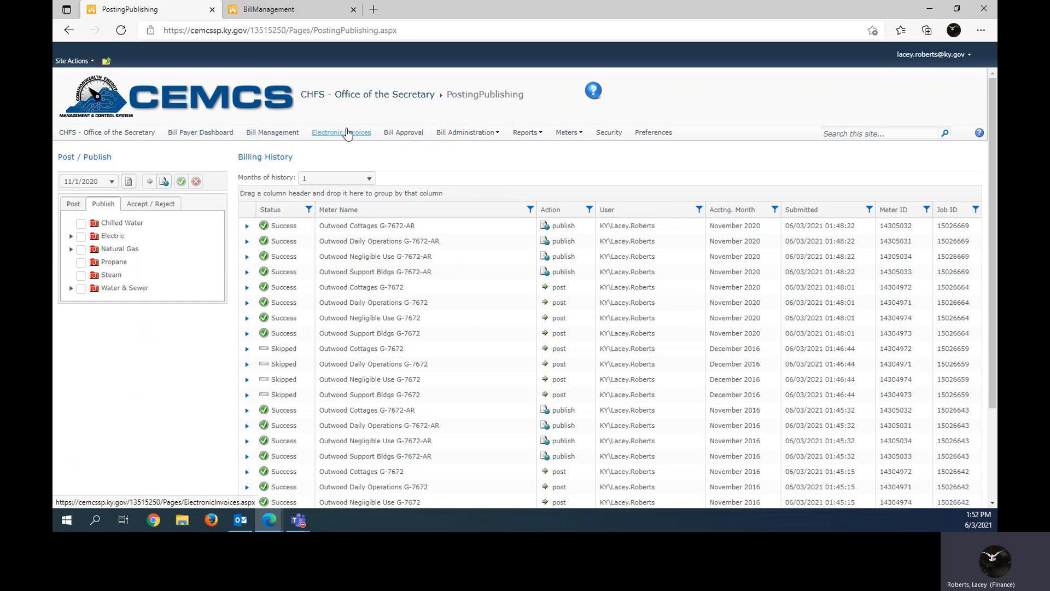
{"action": "mouse_move", "coordinate": [447, 134]}
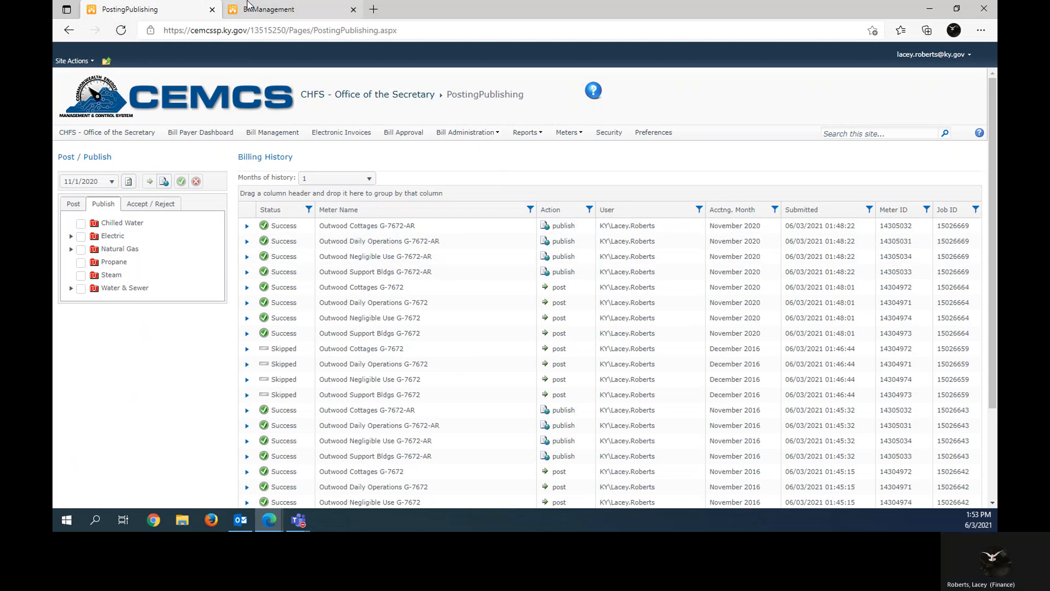
Step: Reopen the WSH Bldg 158 #2 G-4058 bill list in Bill Management and inspect the Aug 2018 bill's status codes
{"action": "left_click", "coordinate": [257, 9]}
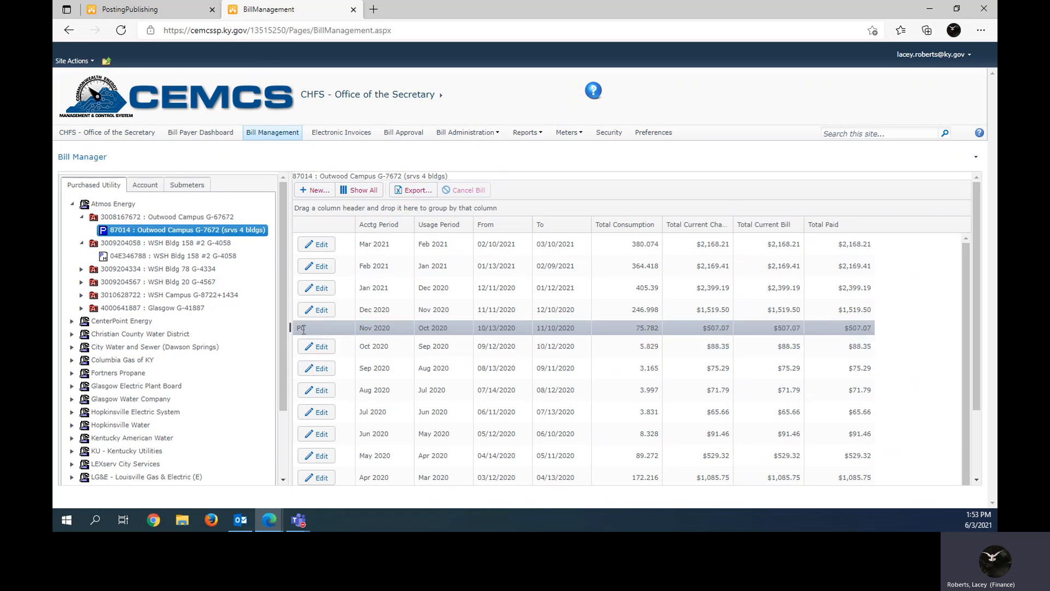
{"action": "left_click", "coordinate": [198, 256]}
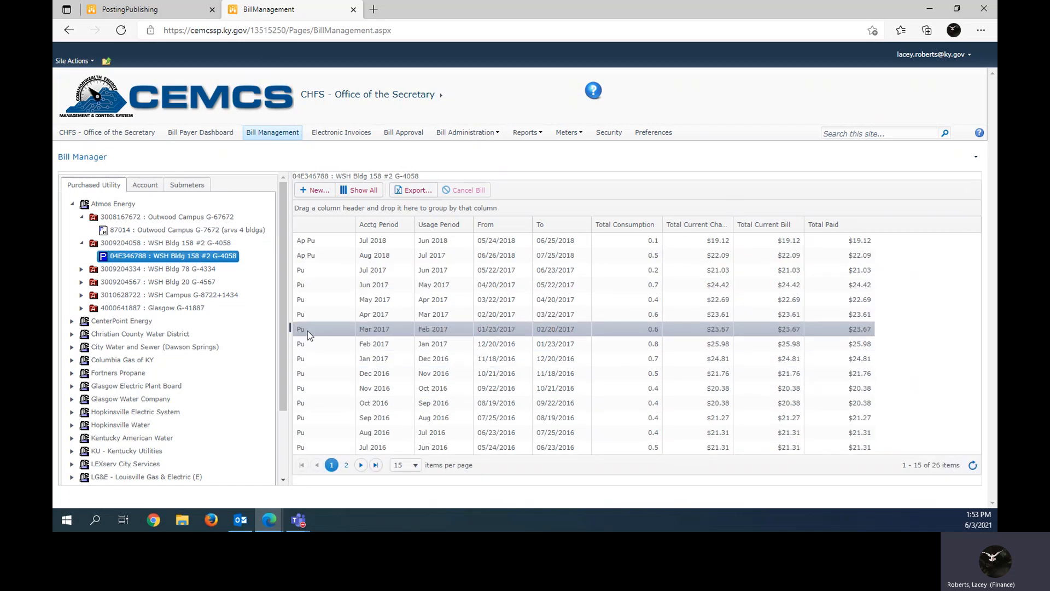
{"action": "left_click", "coordinate": [303, 255]}
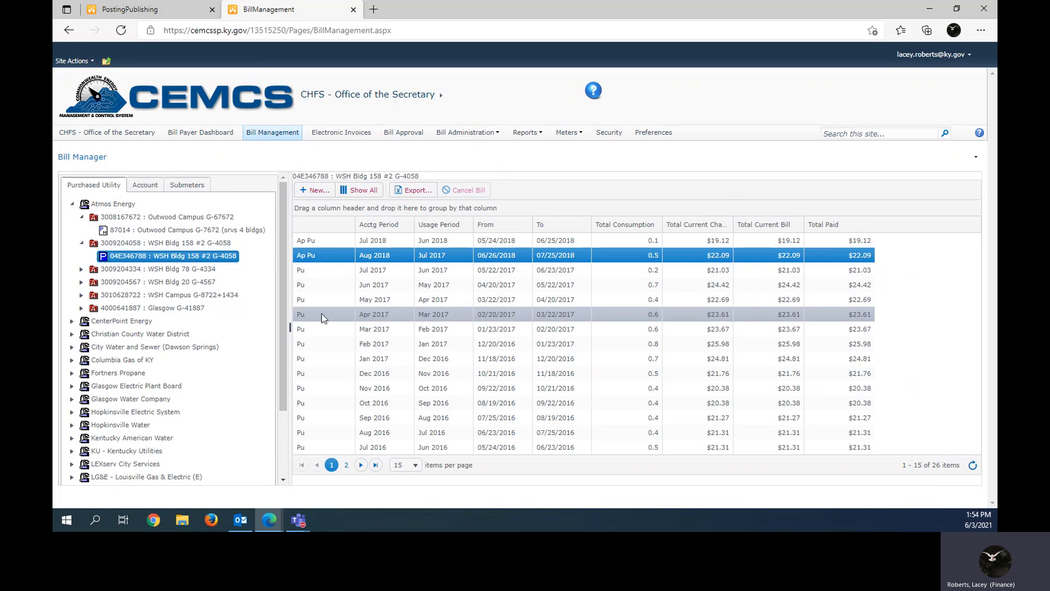
Step: Open the Outwood Campus G-7672 bill list and select the bill for accounting period Dec 2020
{"action": "left_click", "coordinate": [164, 229]}
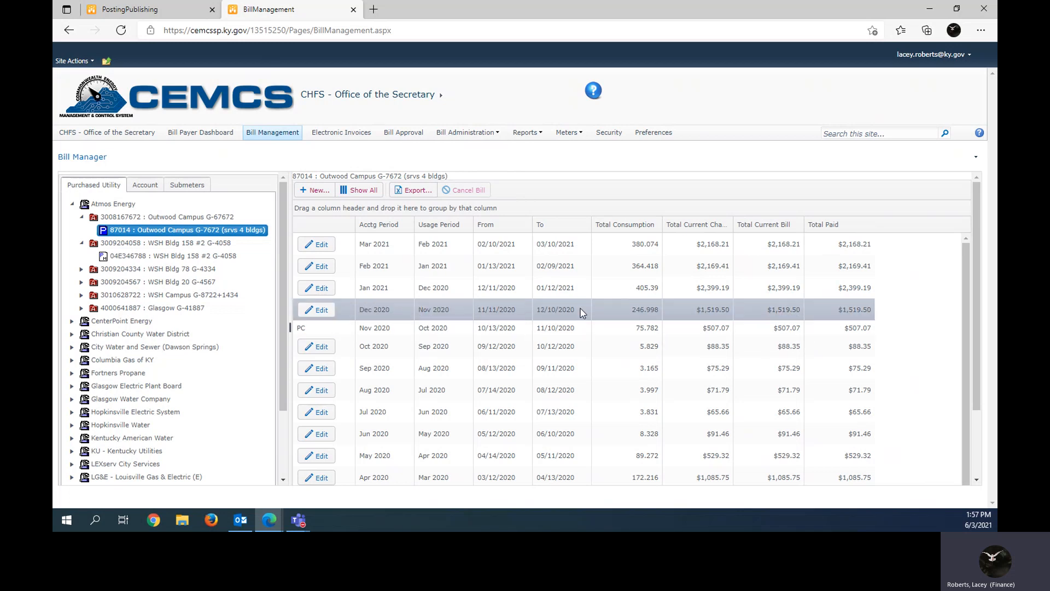
{"action": "left_click", "coordinate": [361, 313]}
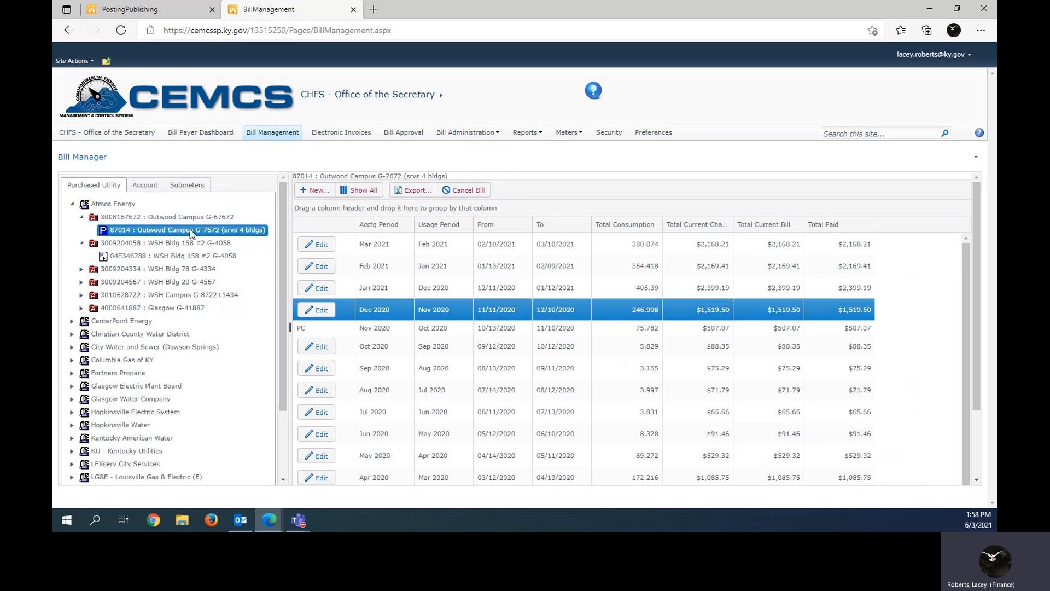
Step: Set the accounting month to 12/1/2020 on the PostingPublishing page
{"action": "left_click", "coordinate": [130, 10]}
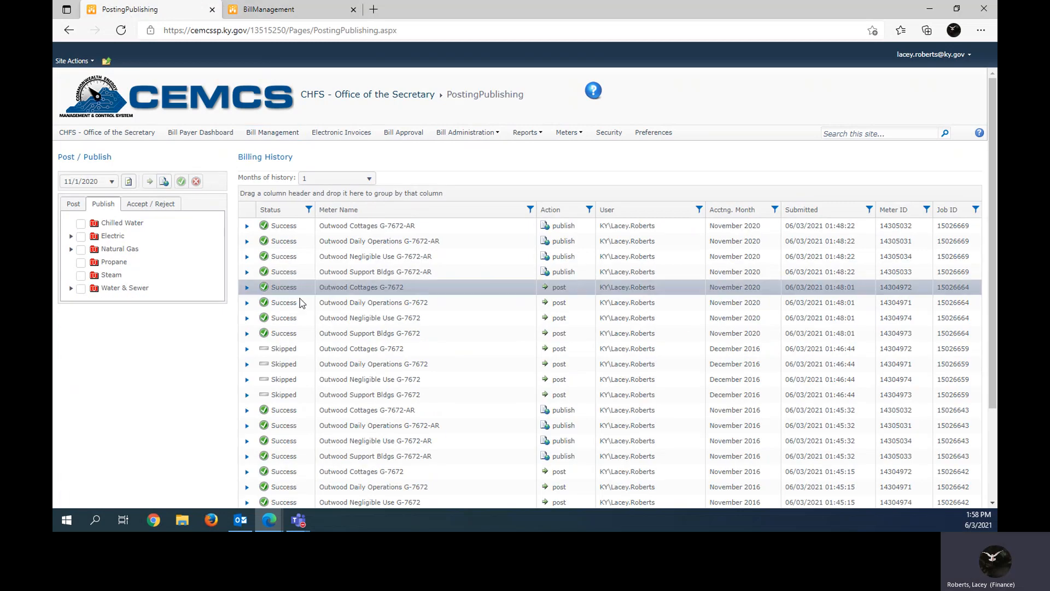
{"action": "mouse_move", "coordinate": [459, 133]}
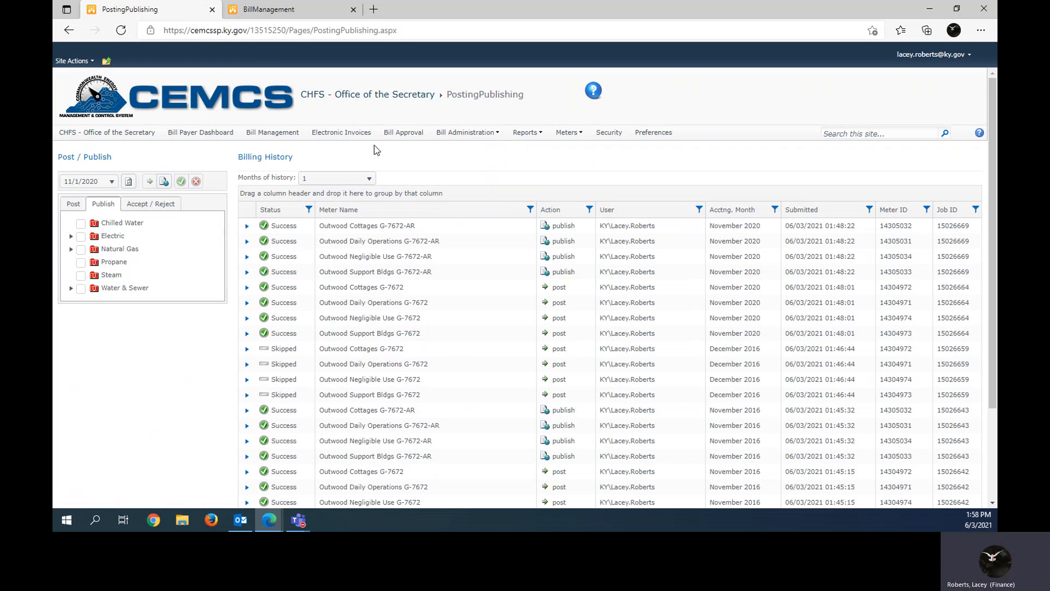
{"action": "left_click", "coordinate": [111, 183]}
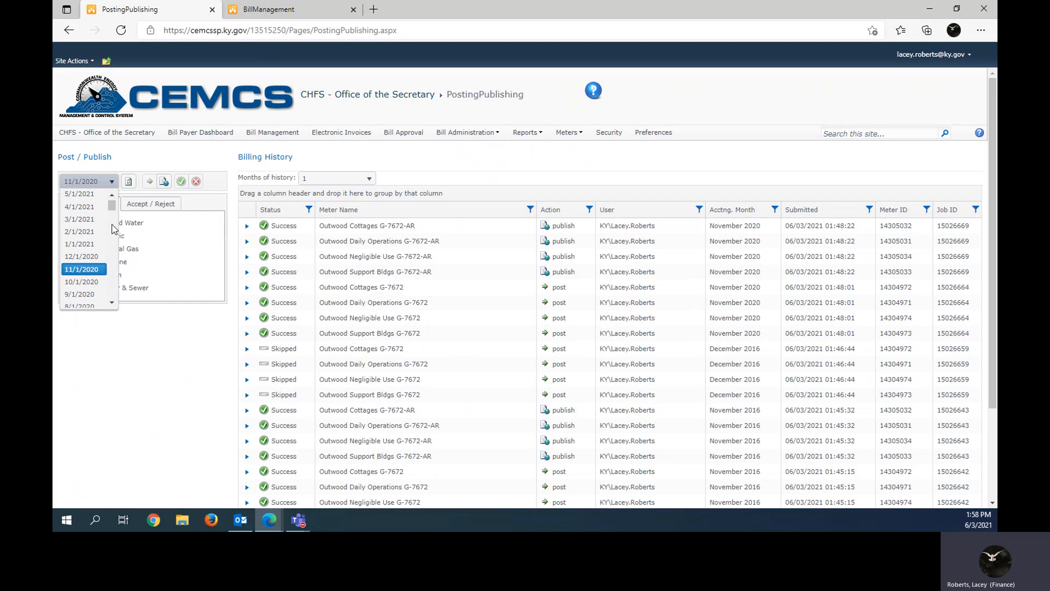
{"action": "left_click", "coordinate": [82, 256]}
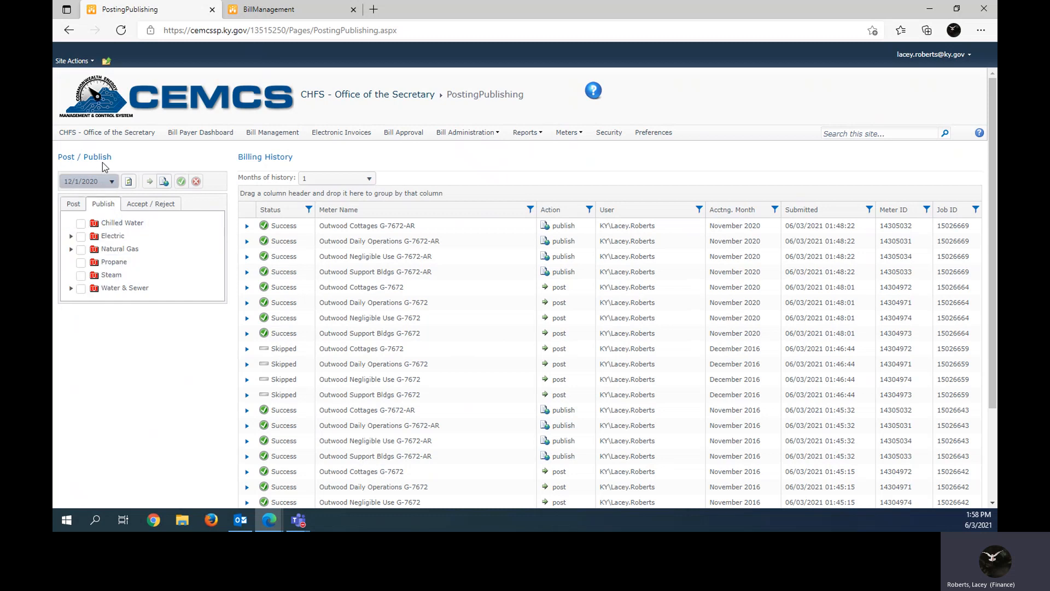
Step: Select the Outwood Cottages, Daily Operations, Negligible Use and Support Bldgs G-7672 meters for posting under Natural Gas > Gas
{"action": "left_click", "coordinate": [75, 206]}
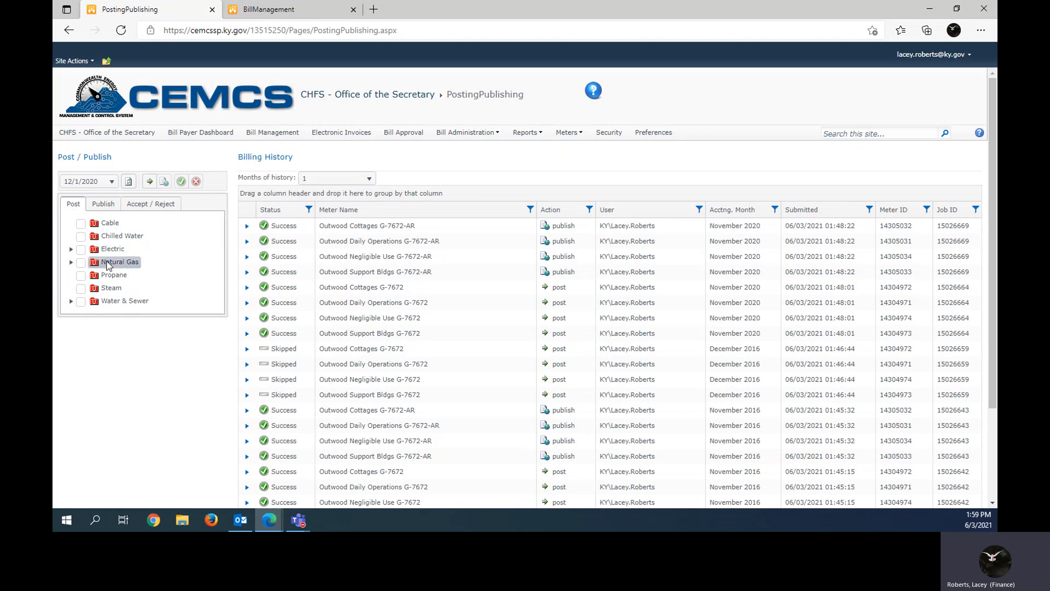
{"action": "left_click", "coordinate": [72, 262]}
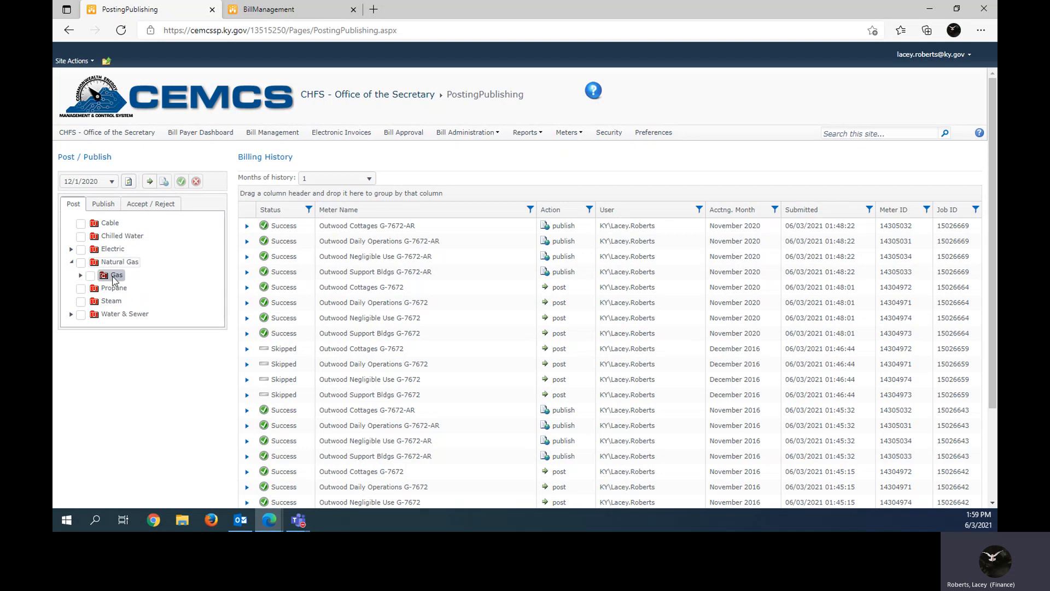
{"action": "left_click", "coordinate": [81, 275]}
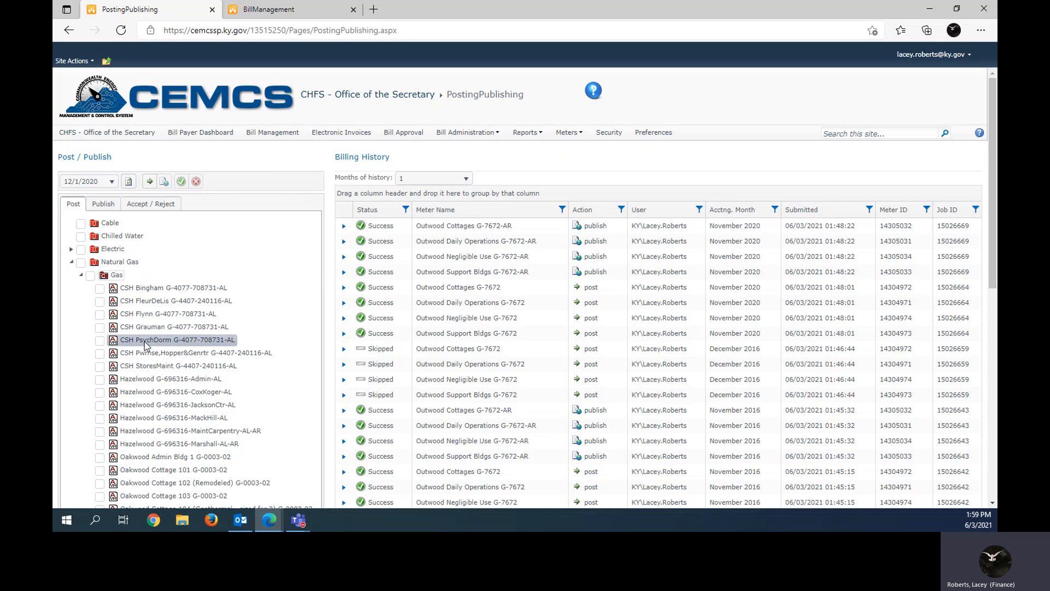
{"action": "scroll", "coordinate": [148, 353], "scroll_direction": "down", "scroll_amount": 7}
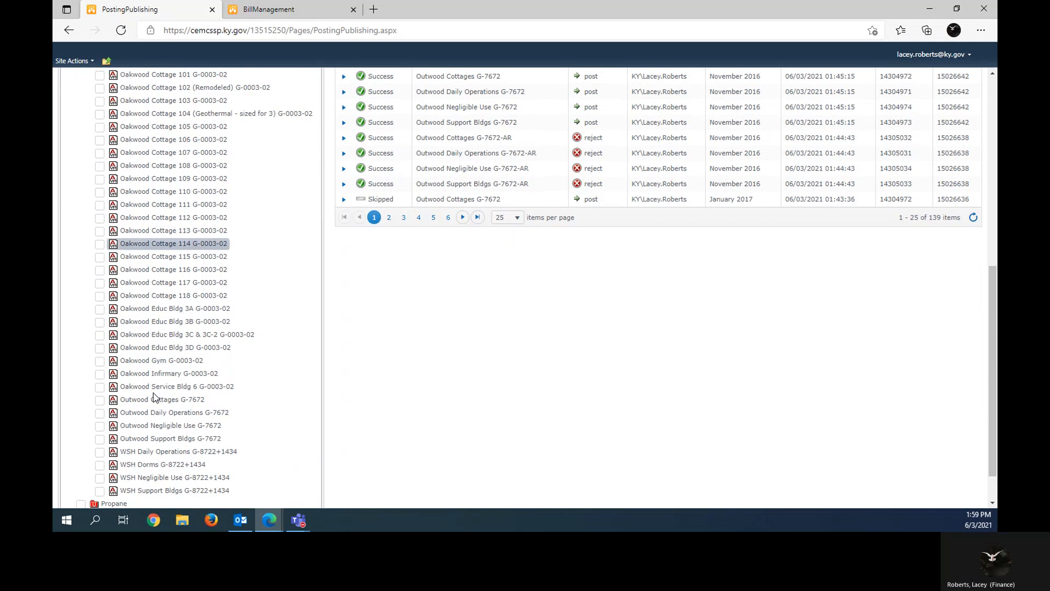
{"action": "scroll", "coordinate": [155, 397], "scroll_direction": "down", "scroll_amount": 1}
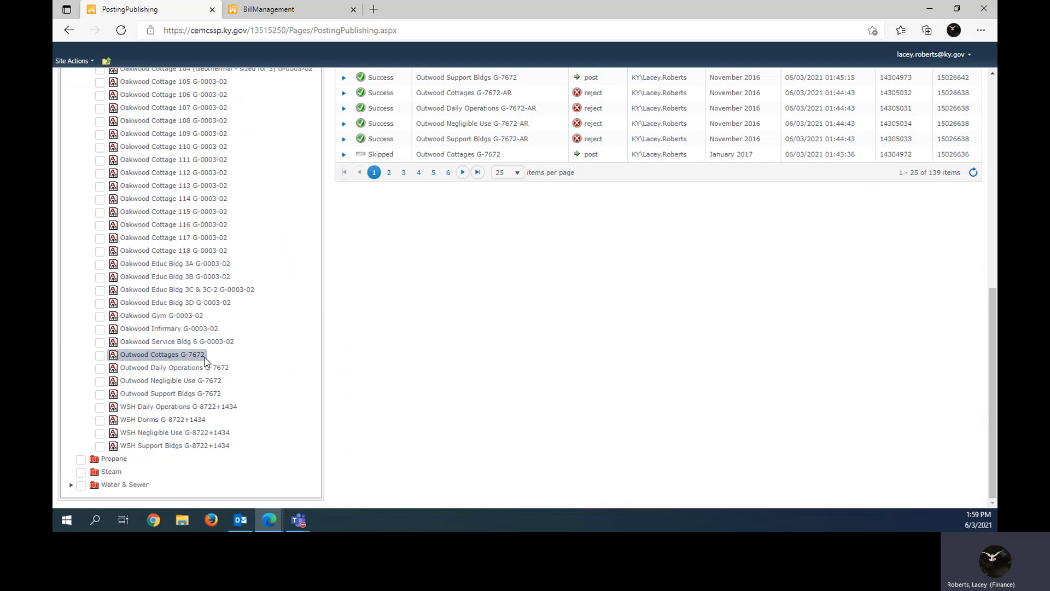
{"action": "left_click", "coordinate": [100, 368]}
{"action": "left_click", "coordinate": [100, 380]}
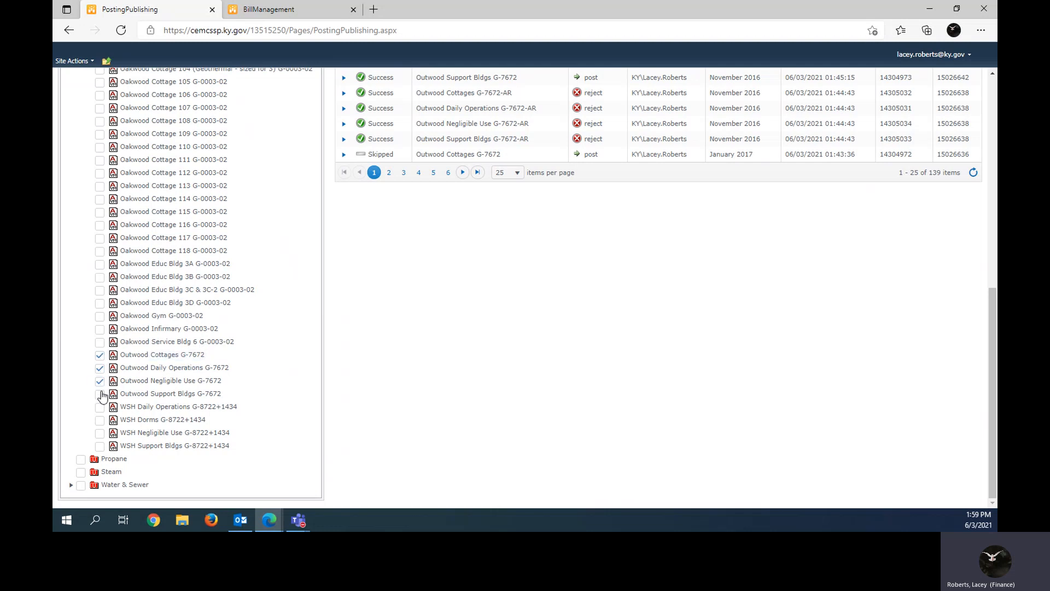
{"action": "left_click", "coordinate": [100, 394]}
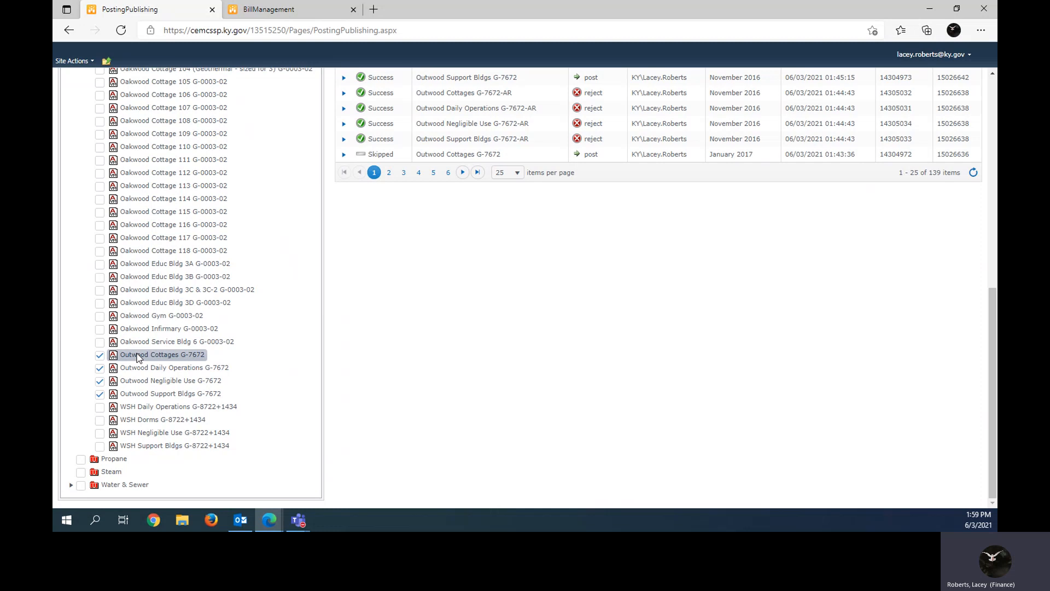
Step: Post the selected Outwood meters and refresh the billing history
{"action": "scroll", "coordinate": [136, 357], "scroll_direction": "up", "scroll_amount": 8}
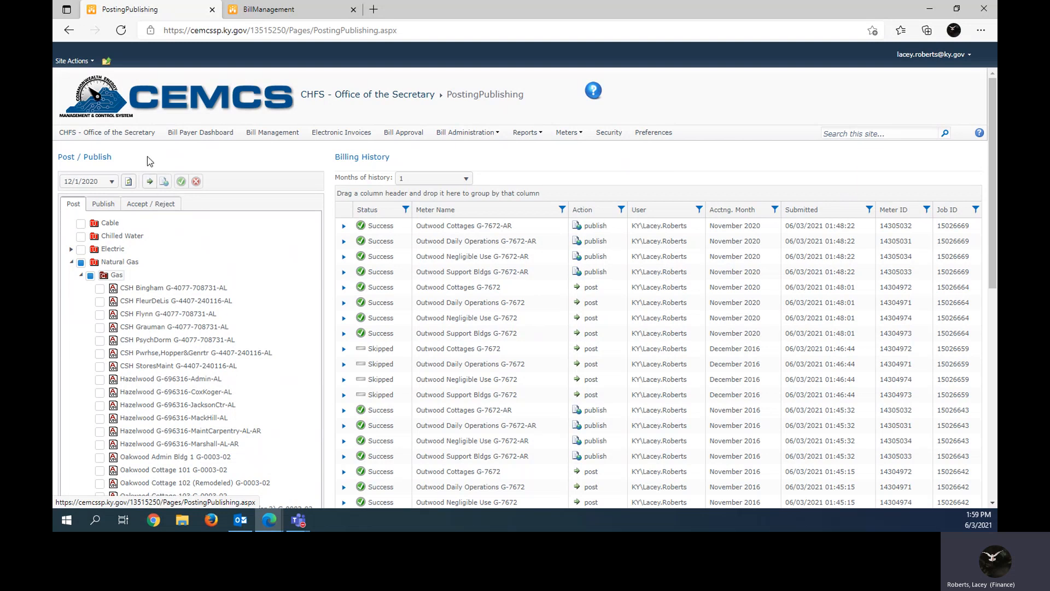
{"action": "left_click", "coordinate": [148, 182]}
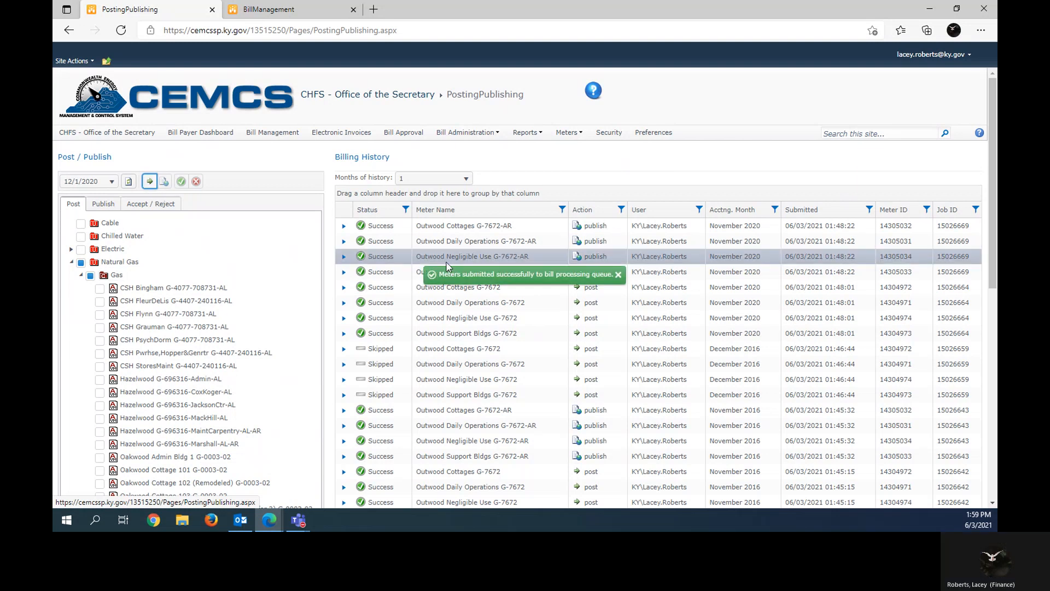
{"action": "left_click", "coordinate": [612, 278]}
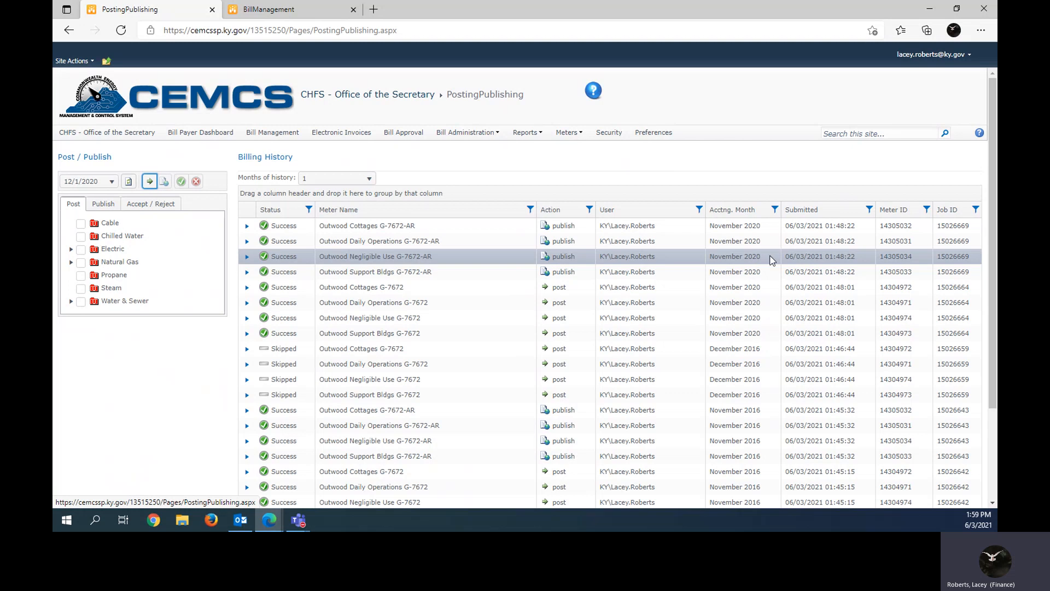
{"action": "scroll", "coordinate": [799, 260], "scroll_direction": "down", "scroll_amount": 2}
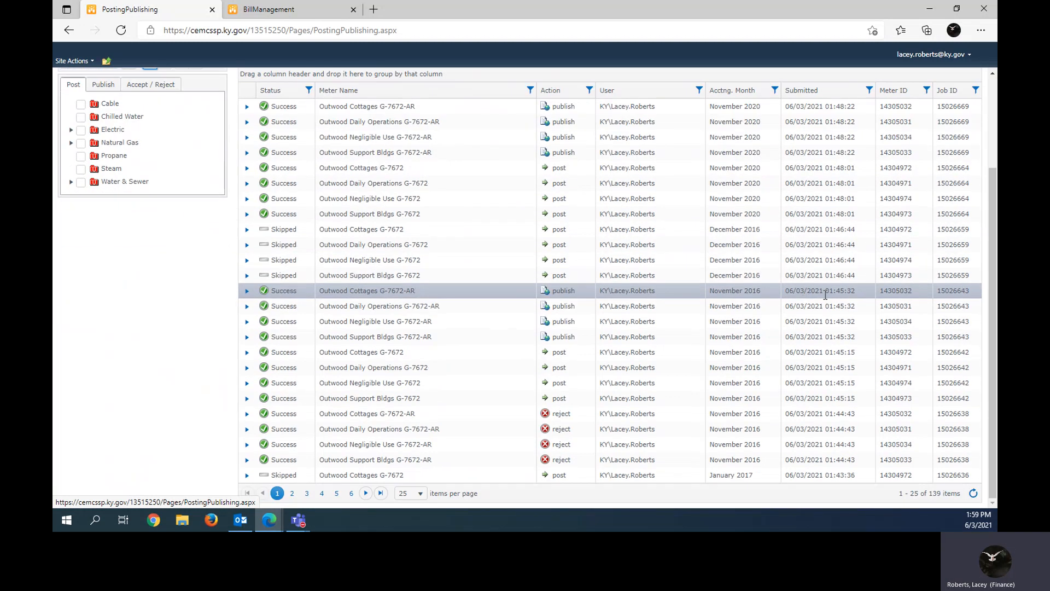
{"action": "left_click", "coordinate": [973, 494]}
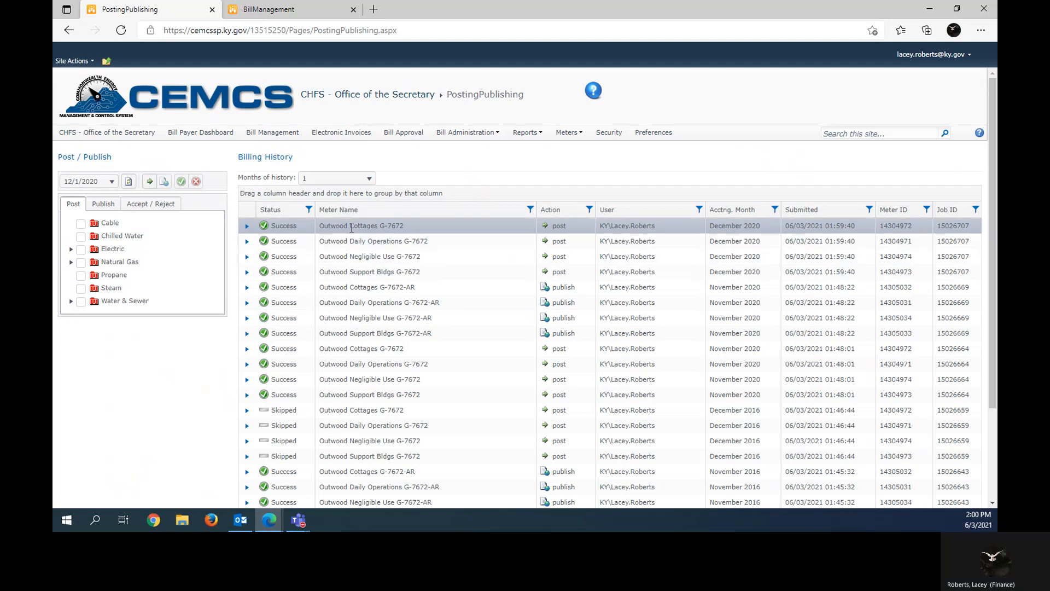
Step: Inspect the message details of the December 2020 post entries for Outwood Cottages and Outwood Daily Operations G-7672
{"action": "left_click", "coordinate": [246, 226]}
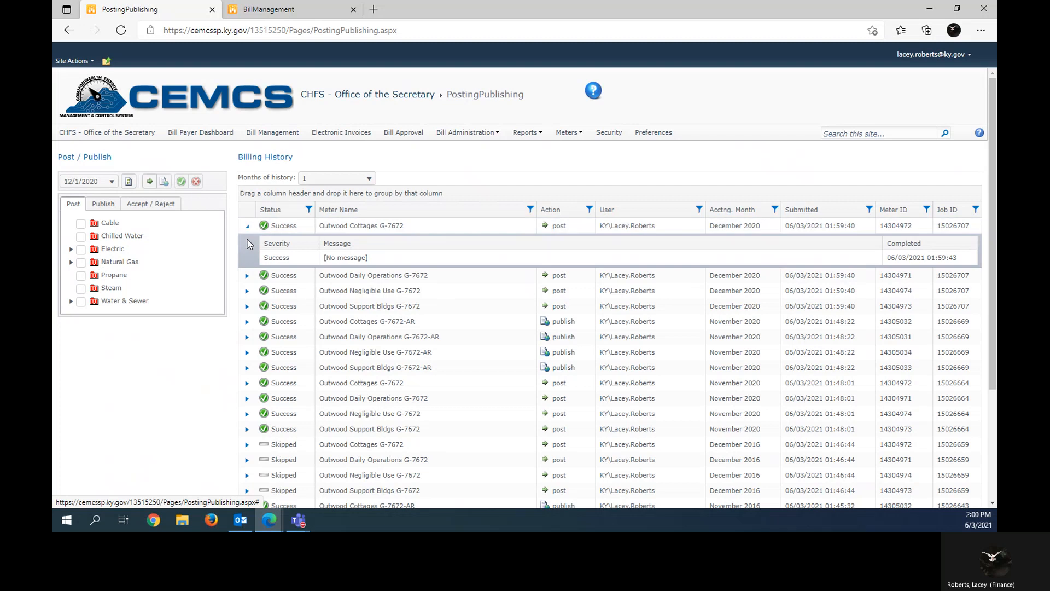
{"action": "left_click", "coordinate": [247, 275]}
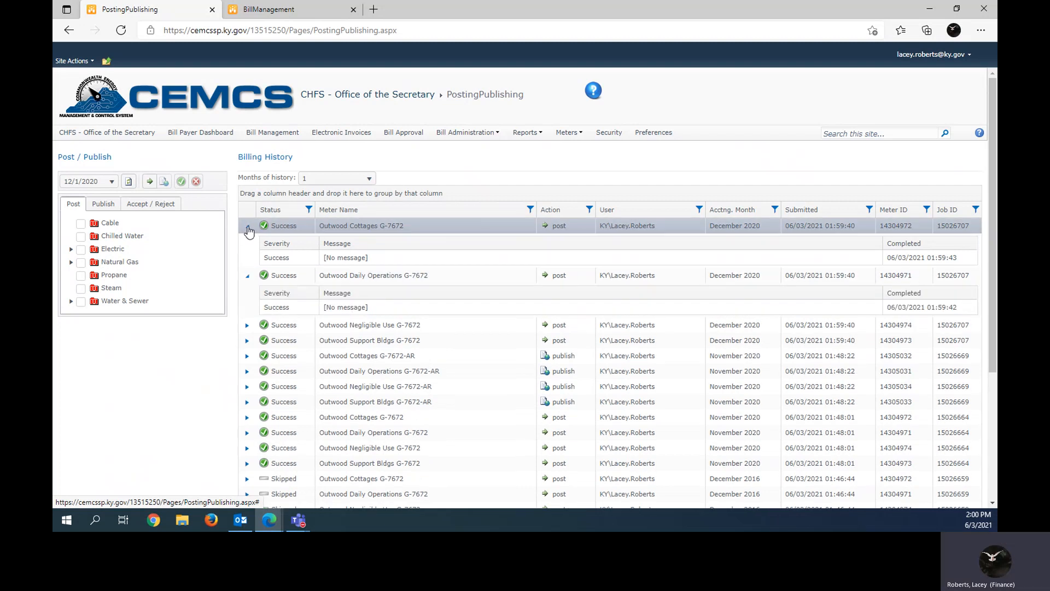
{"action": "left_click", "coordinate": [247, 226]}
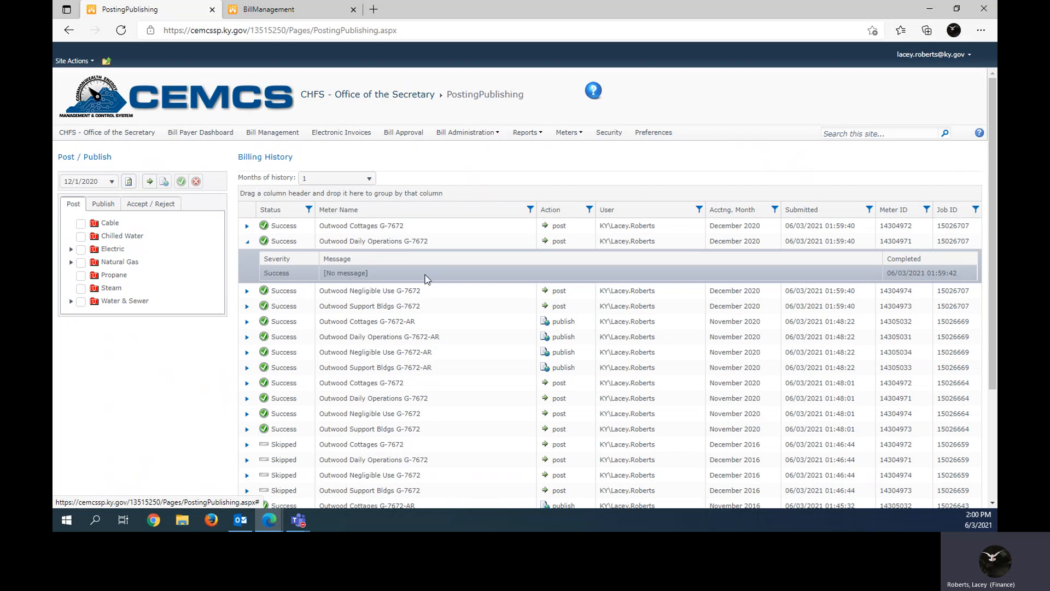
{"action": "left_click", "coordinate": [247, 241]}
Step: Read the message details of the skipped December 2016 post entry for Outwood Daily Operations G-7672
{"action": "scroll", "coordinate": [284, 383], "scroll_direction": "down", "scroll_amount": 3}
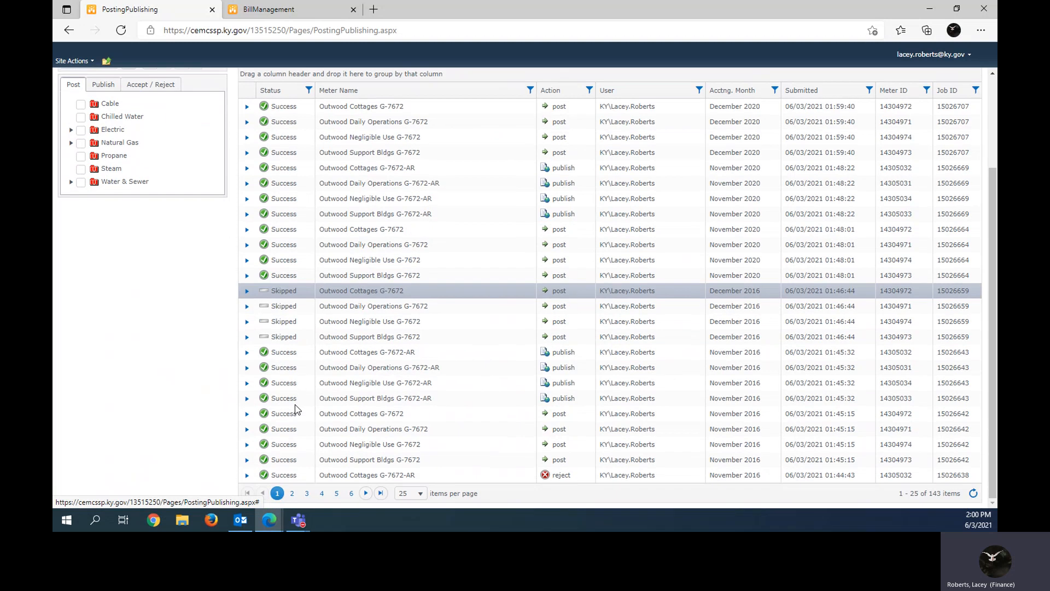
{"action": "left_click", "coordinate": [247, 308]}
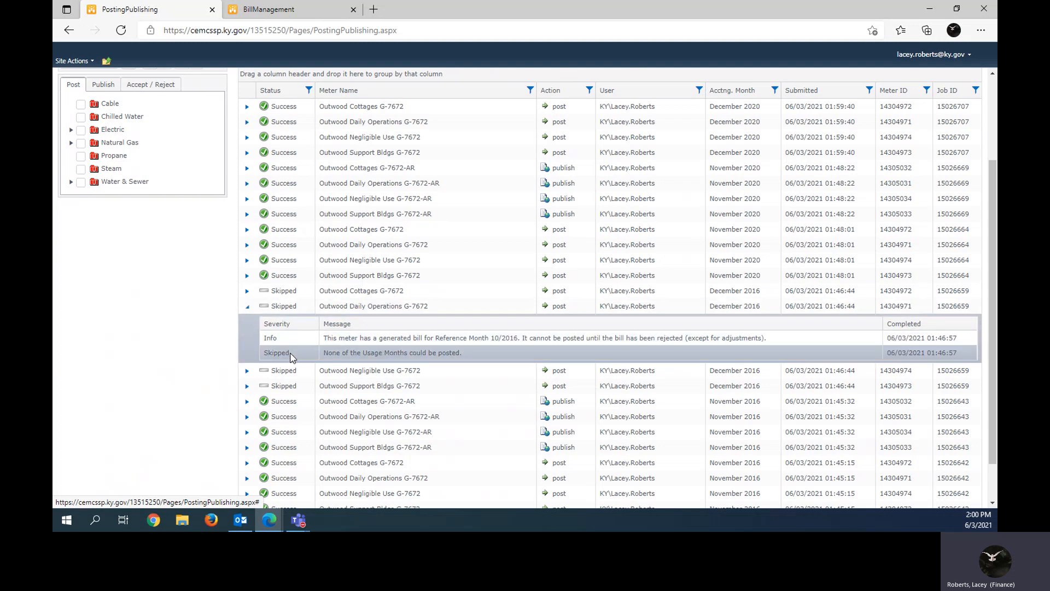
{"action": "left_click", "coordinate": [248, 308]}
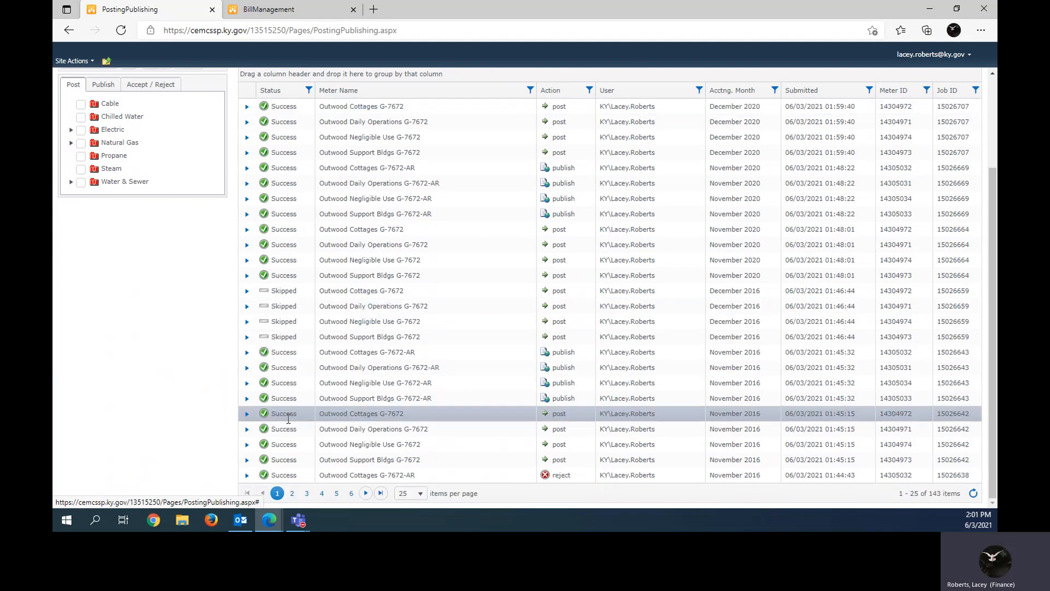
Step: Read the warning details of the June 2021 post entries for ESH Cold Stream E-5928 and ESH CUP E-0762 on history page 2
{"action": "left_click", "coordinate": [292, 493]}
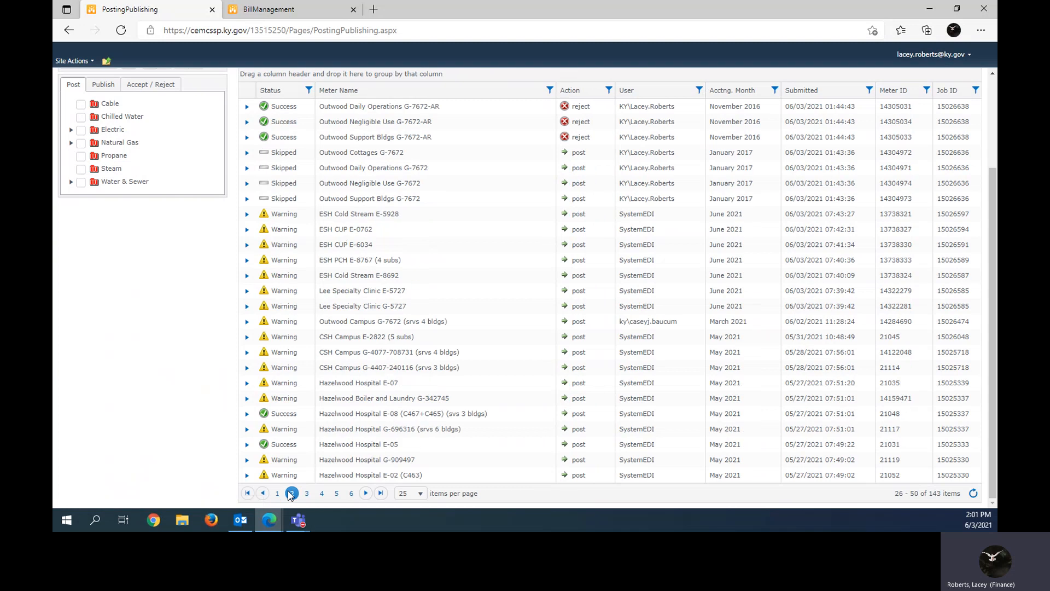
{"action": "left_click", "coordinate": [247, 215]}
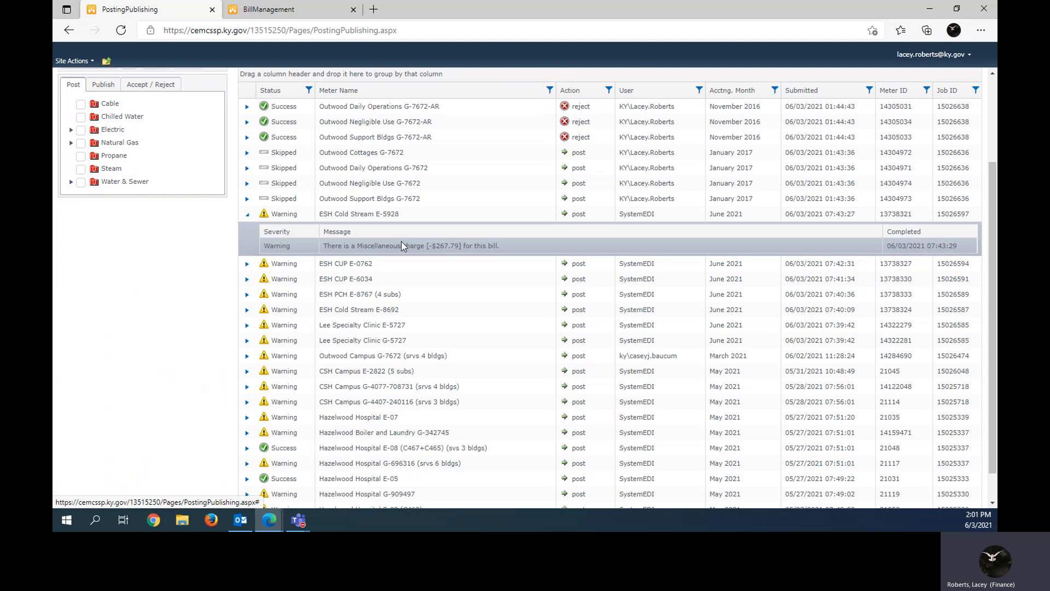
{"action": "left_click", "coordinate": [248, 214]}
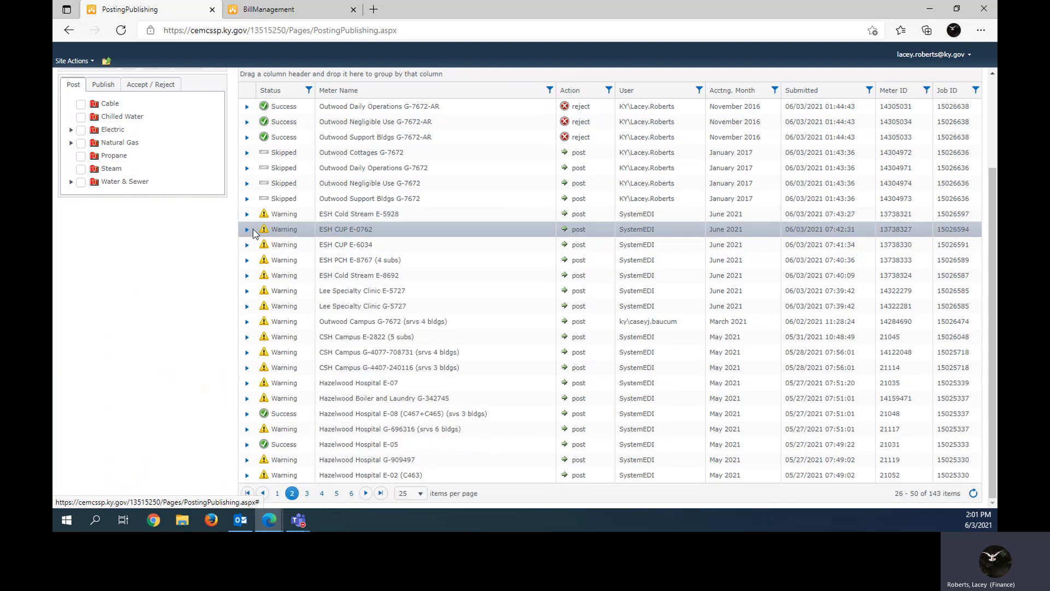
{"action": "left_click", "coordinate": [248, 230]}
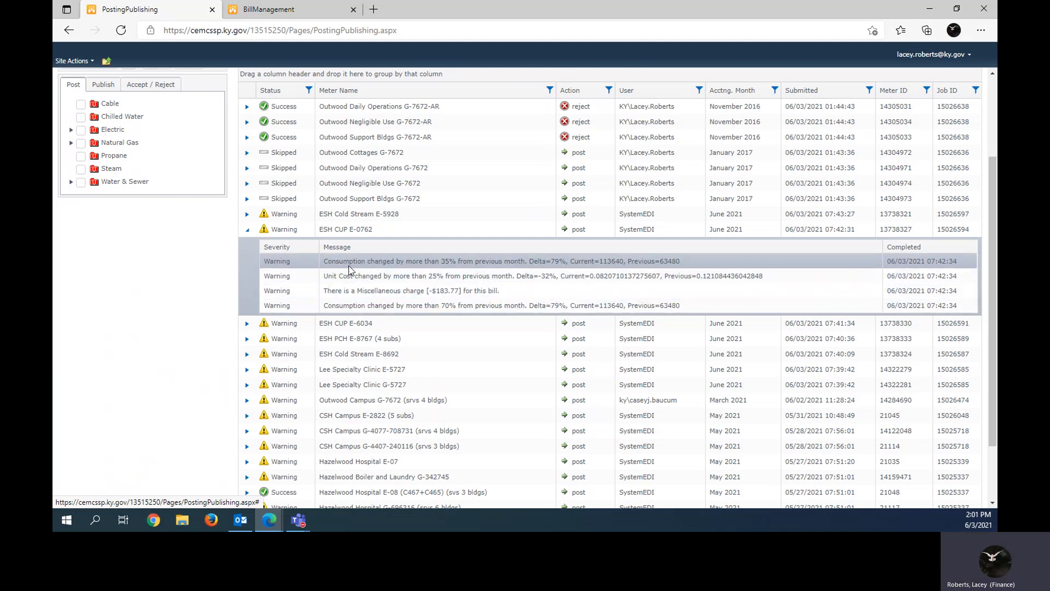
{"action": "left_click", "coordinate": [245, 233]}
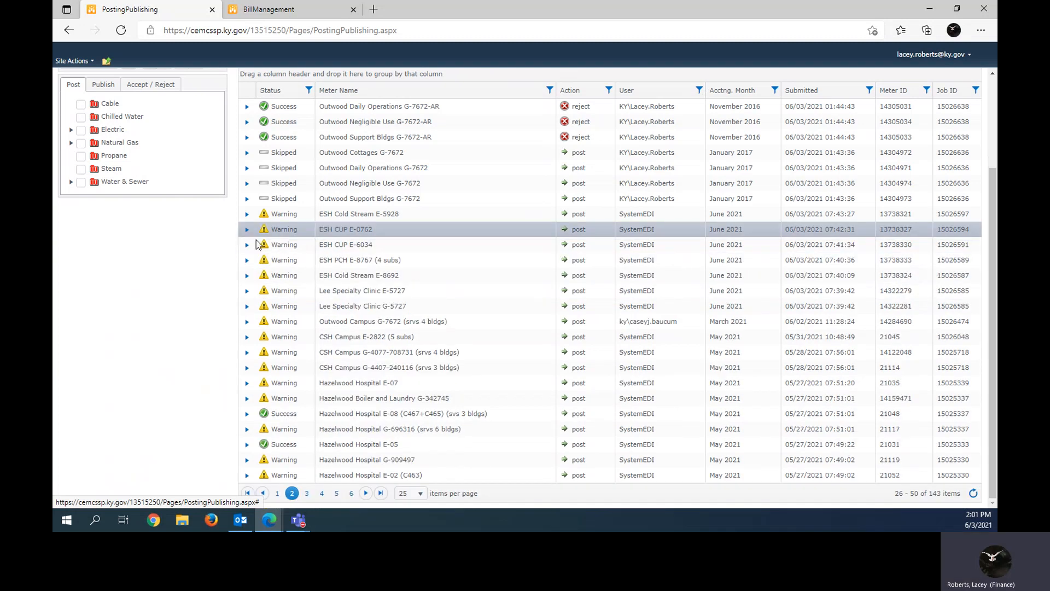
Step: Check the message details of ESH Cold Stream E-8692 and recheck those of ESH Cold Stream E-5928, collapsing both entries
{"action": "left_click", "coordinate": [248, 277]}
{"action": "left_click", "coordinate": [248, 278]}
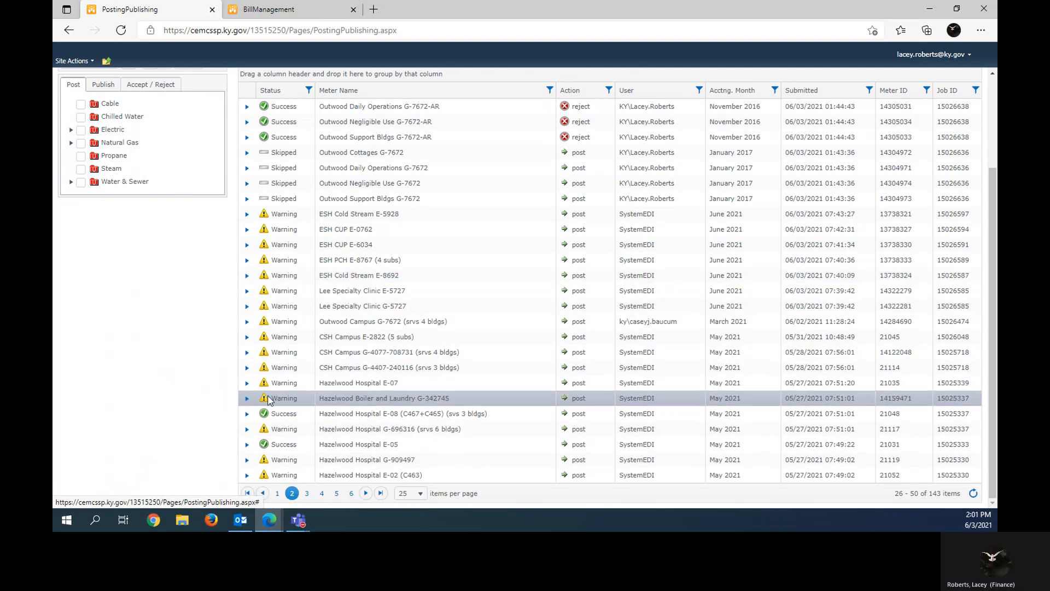
{"action": "scroll", "coordinate": [251, 277], "scroll_direction": "up", "scroll_amount": 1}
{"action": "left_click", "coordinate": [247, 281]}
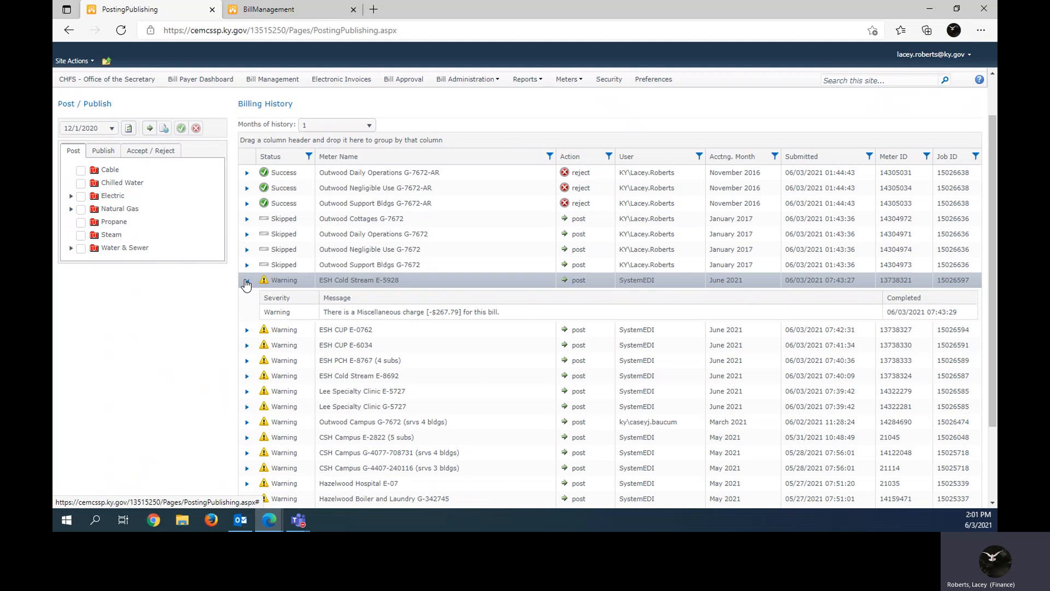
{"action": "left_click", "coordinate": [247, 282]}
{"action": "scroll", "coordinate": [259, 309], "scroll_direction": "down", "scroll_amount": 1}
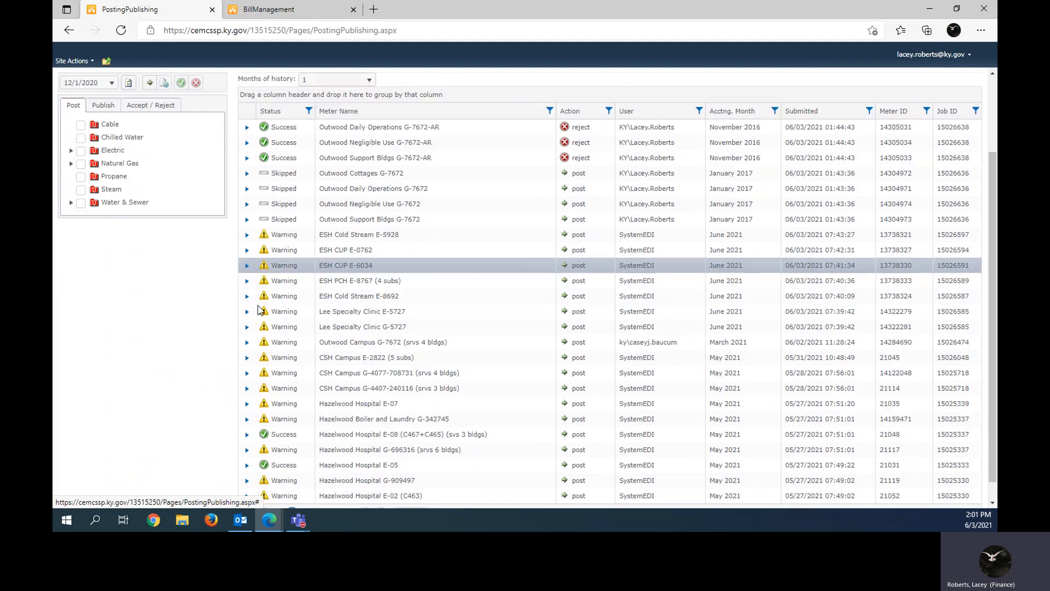
{"action": "scroll", "coordinate": [261, 309], "scroll_direction": "down", "scroll_amount": 1}
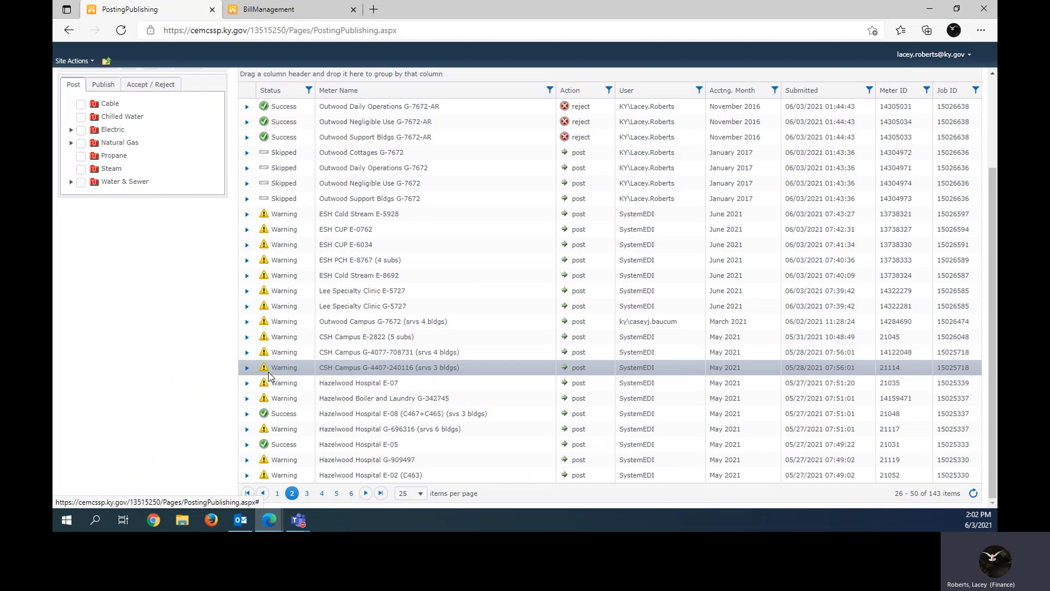
Step: Browse pages 3 to 6 of the billing history
{"action": "left_click", "coordinate": [307, 494]}
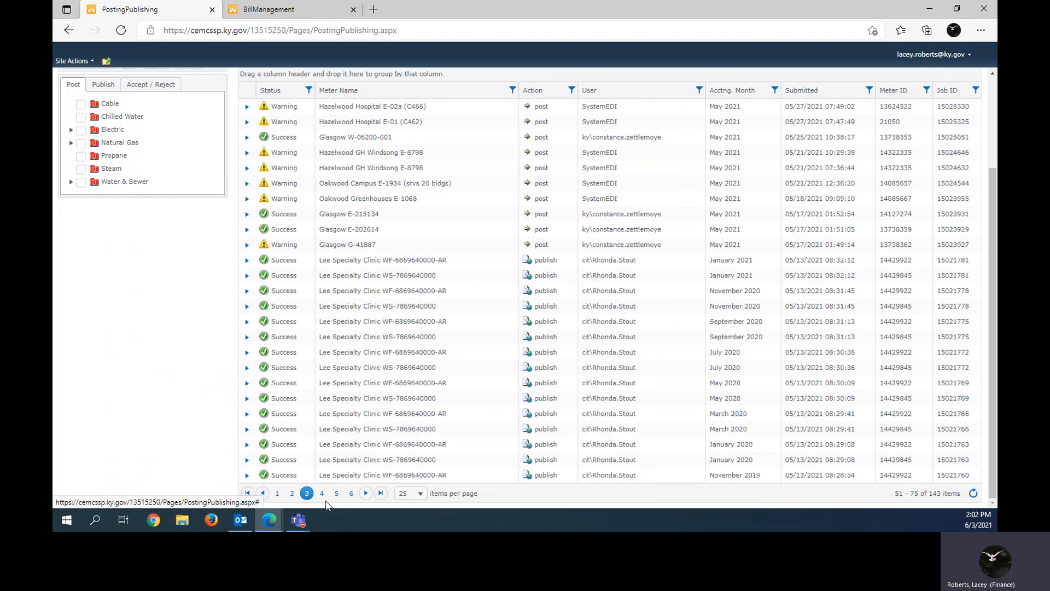
{"action": "left_click", "coordinate": [322, 494]}
{"action": "left_click", "coordinate": [337, 494]}
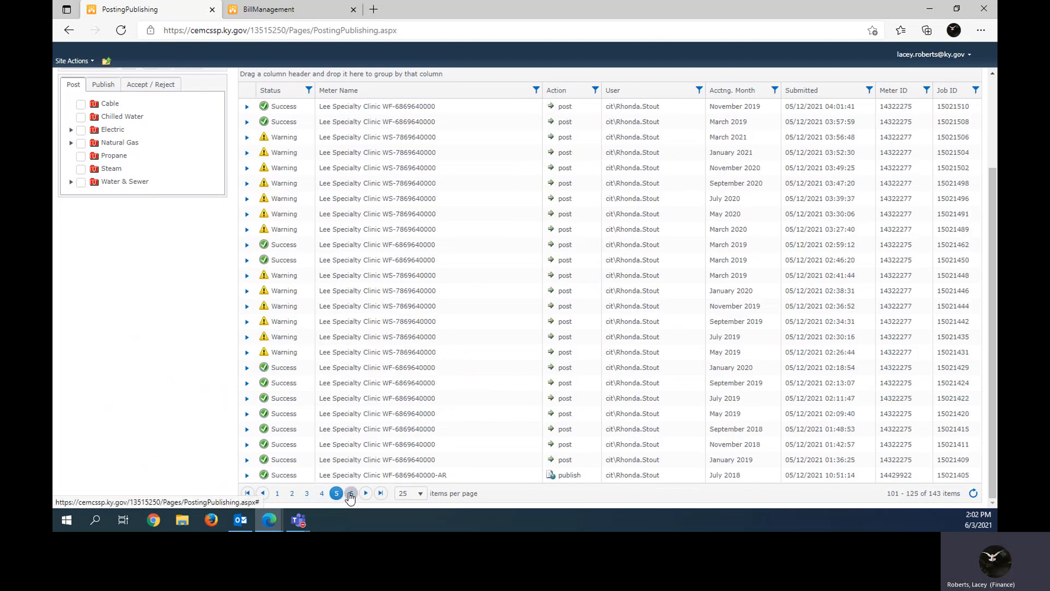
{"action": "left_click", "coordinate": [350, 493]}
Step: Return to the first billing history page and read the message details of the December 2020 post entry for Outwood Cottages G-7672
{"action": "left_click", "coordinate": [277, 493]}
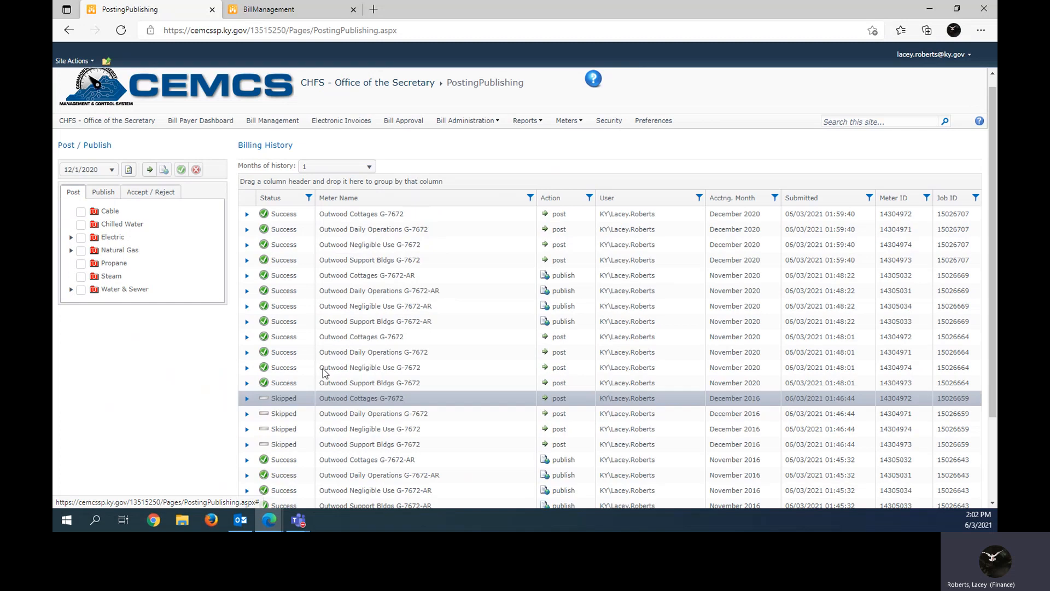
{"action": "scroll", "coordinate": [290, 257], "scroll_direction": "up", "scroll_amount": 1}
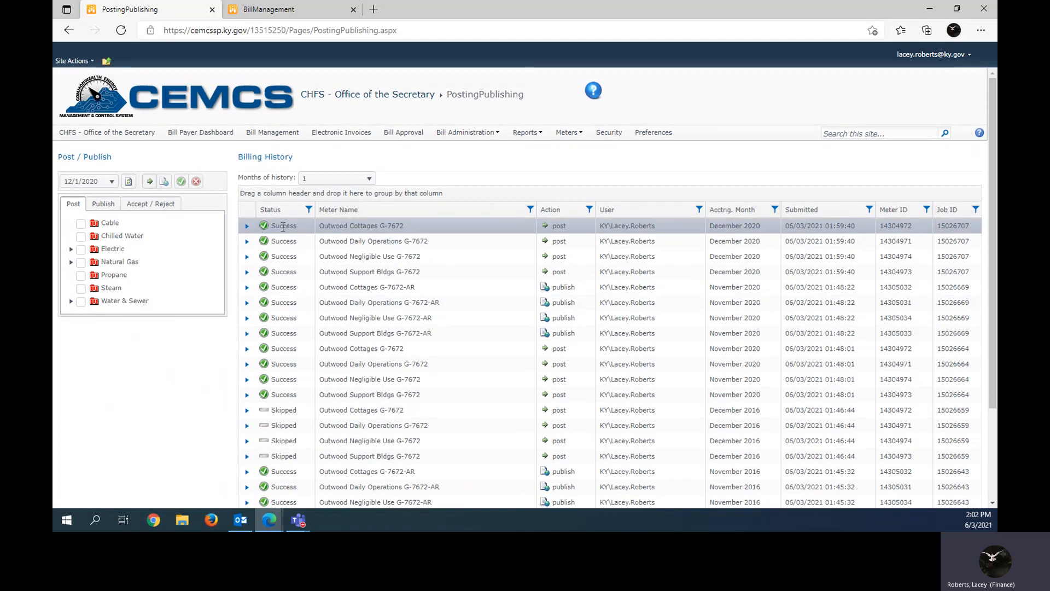
{"action": "left_click", "coordinate": [246, 228]}
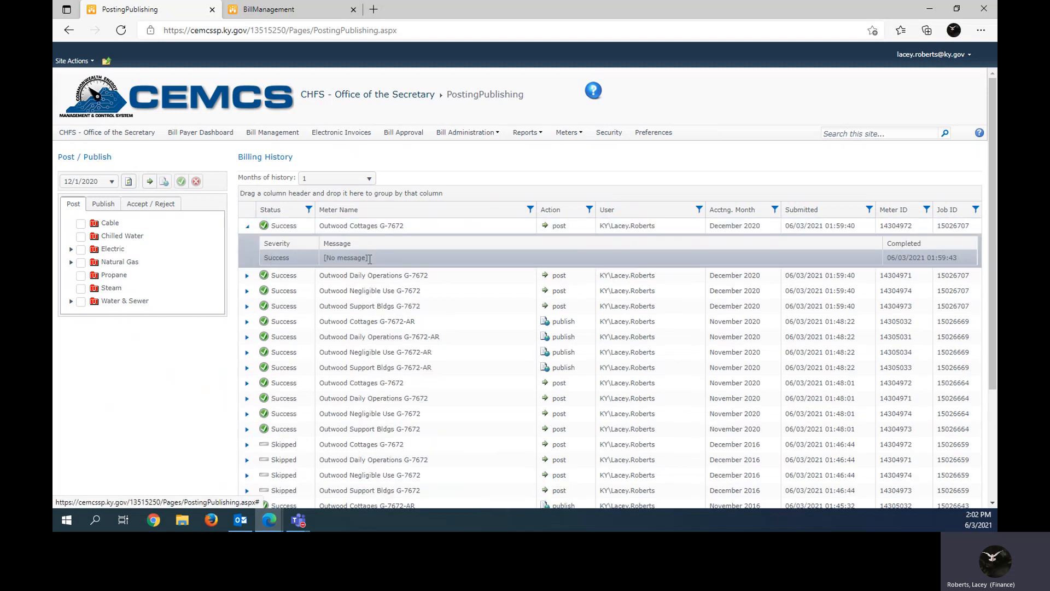
{"action": "left_click", "coordinate": [248, 228]}
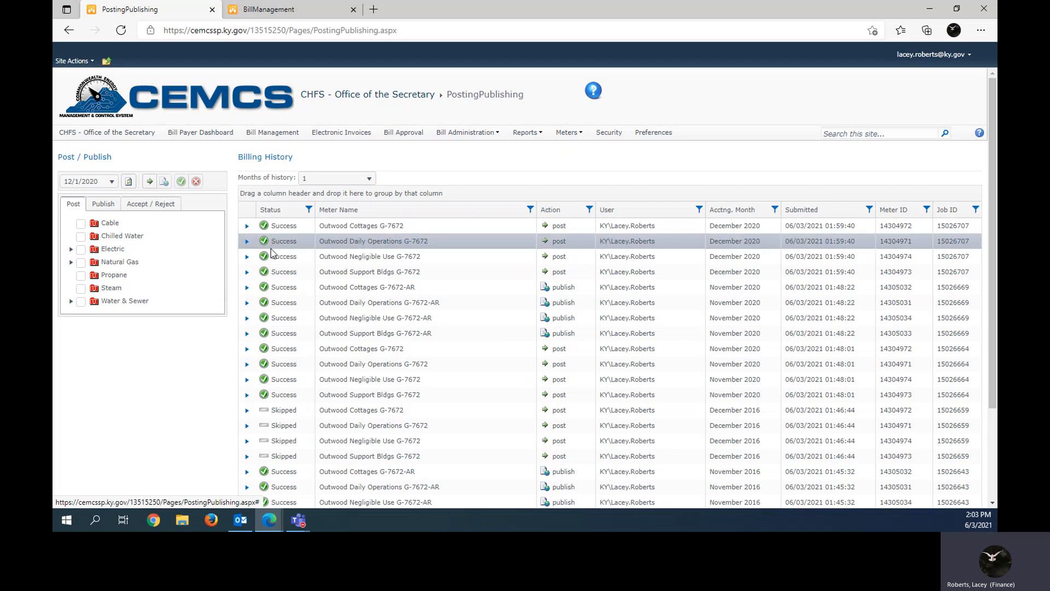
Step: Select the Outwood Cottages, Daily Operations, Negligible Use and Support Bldgs G-7672-AR meters for publishing under Natural Gas > ATMOS GFSS-52WP General Sales Service (G-1)-AR
{"action": "left_click", "coordinate": [109, 206]}
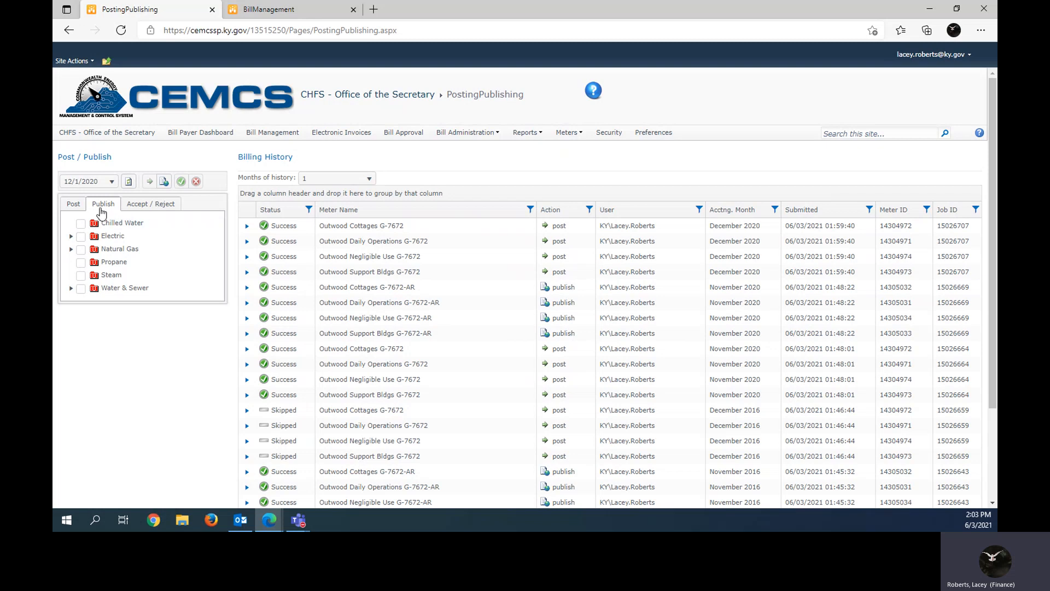
{"action": "left_click", "coordinate": [71, 249]}
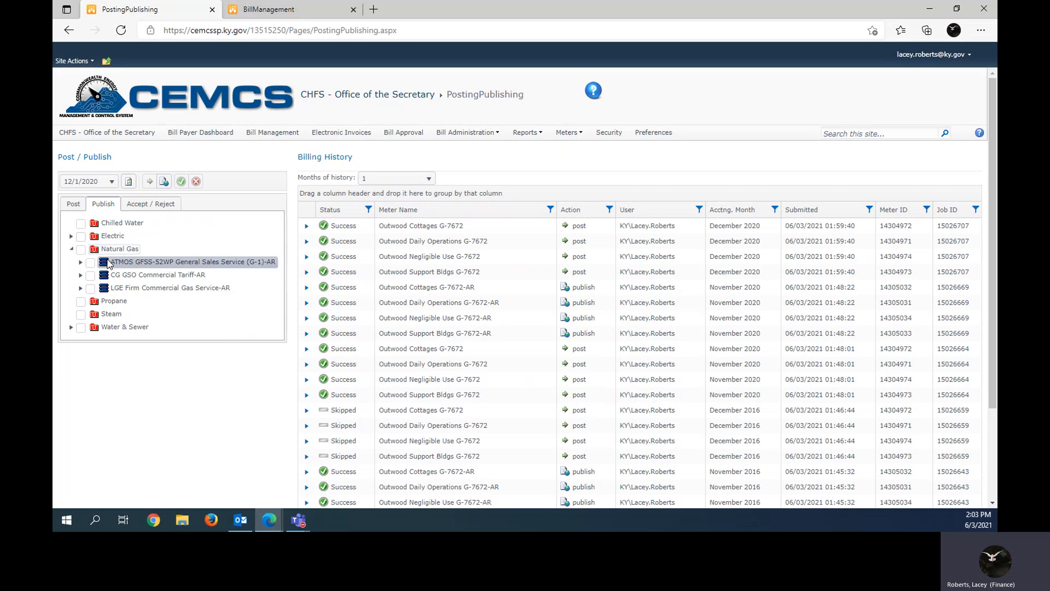
{"action": "left_click", "coordinate": [80, 263]}
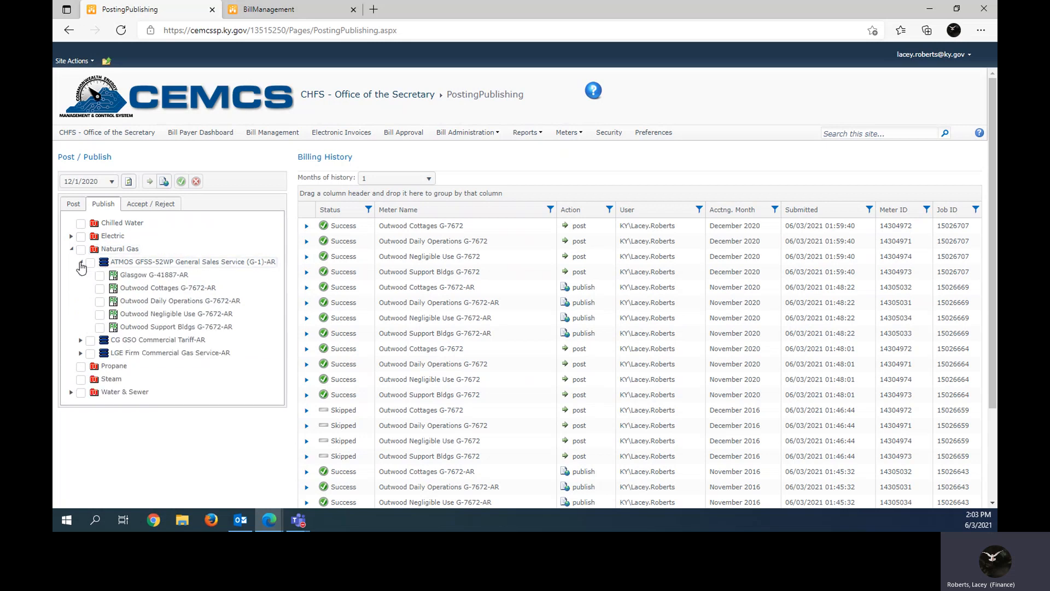
{"action": "left_click", "coordinate": [99, 288]}
{"action": "left_click", "coordinate": [100, 302]}
{"action": "left_click", "coordinate": [100, 314]}
{"action": "left_click", "coordinate": [100, 328]}
{"action": "left_click", "coordinate": [124, 276]}
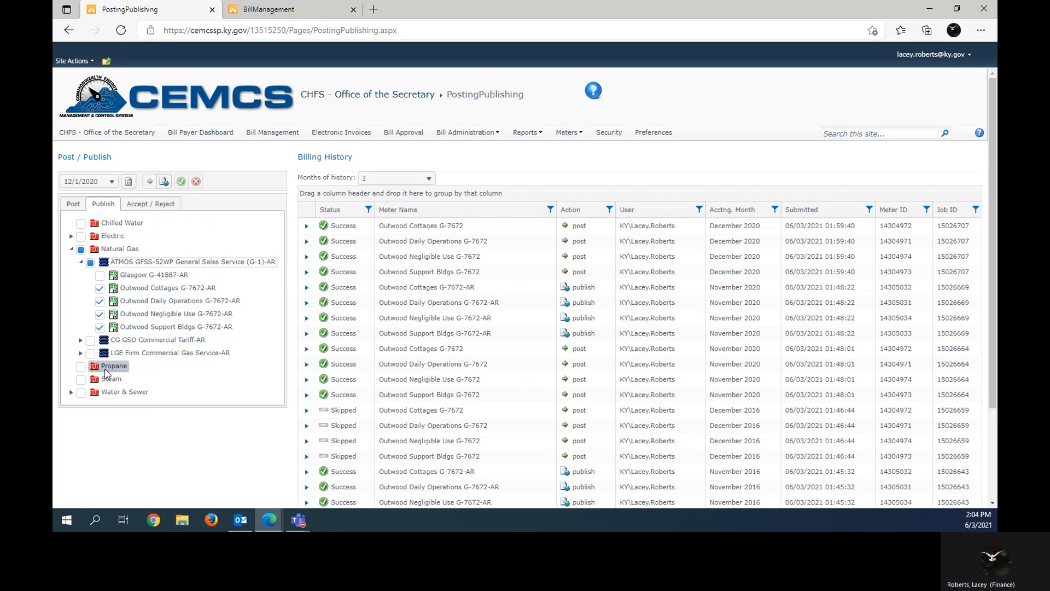
{"action": "left_click", "coordinate": [100, 301]}
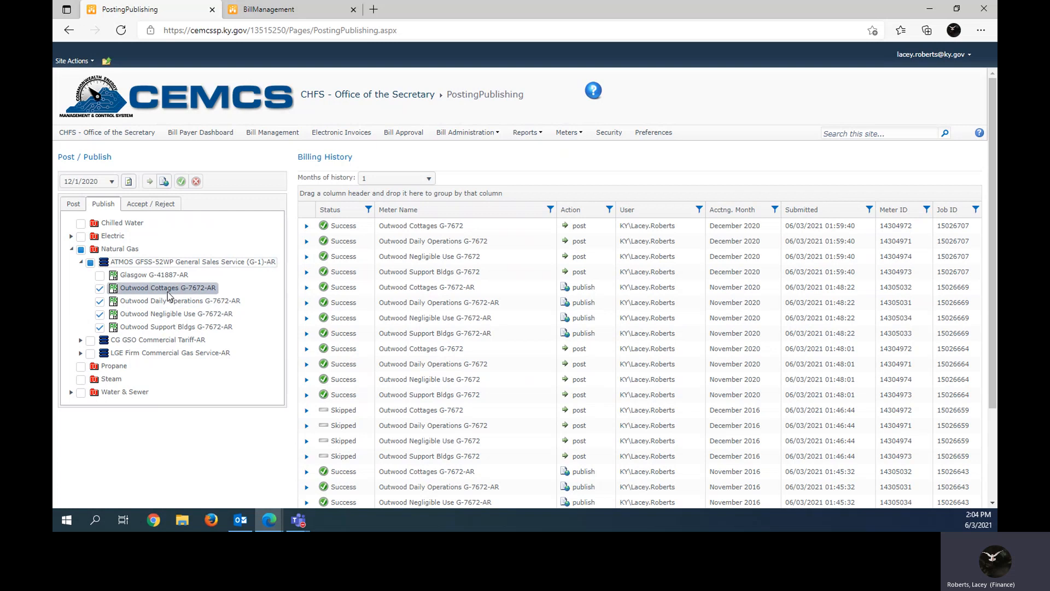
Step: Publish the selected Outwood G-7672-AR meters for December 2020 and refresh the billing history
{"action": "left_click", "coordinate": [164, 186]}
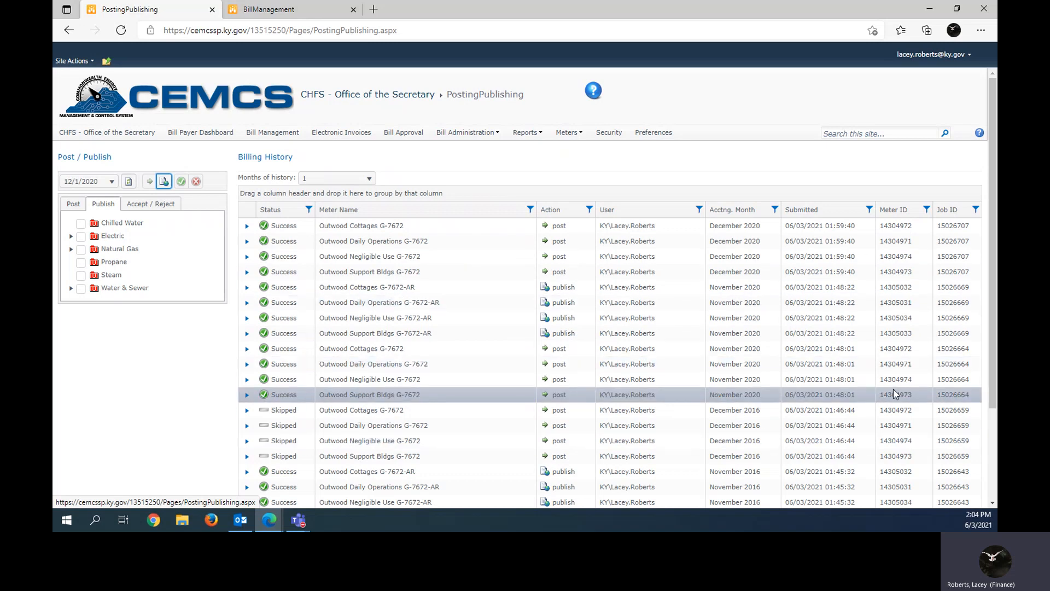
{"action": "scroll", "coordinate": [942, 427], "scroll_direction": "down", "scroll_amount": 3}
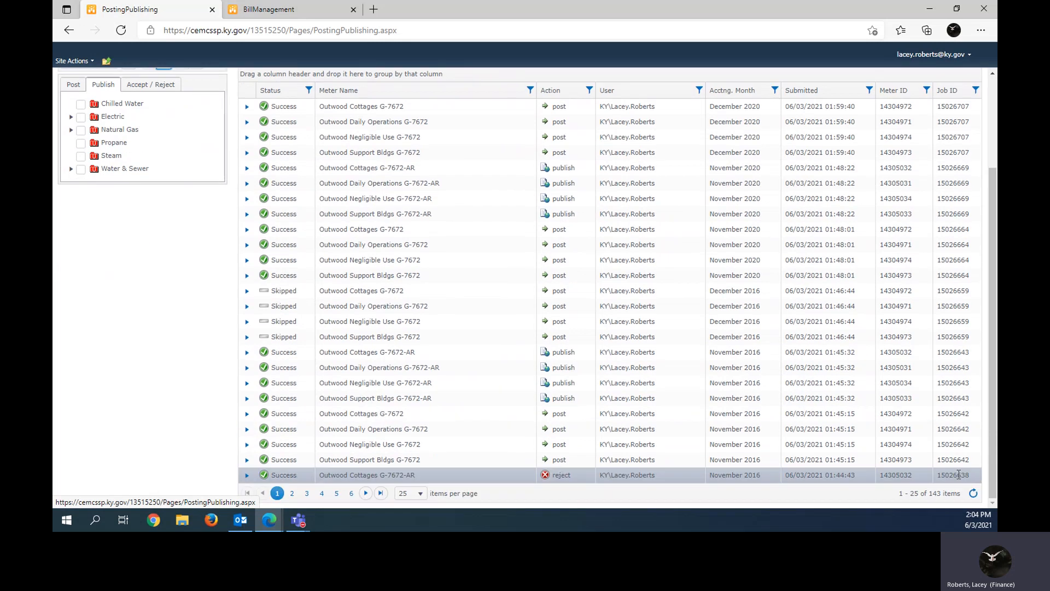
{"action": "left_click", "coordinate": [974, 493]}
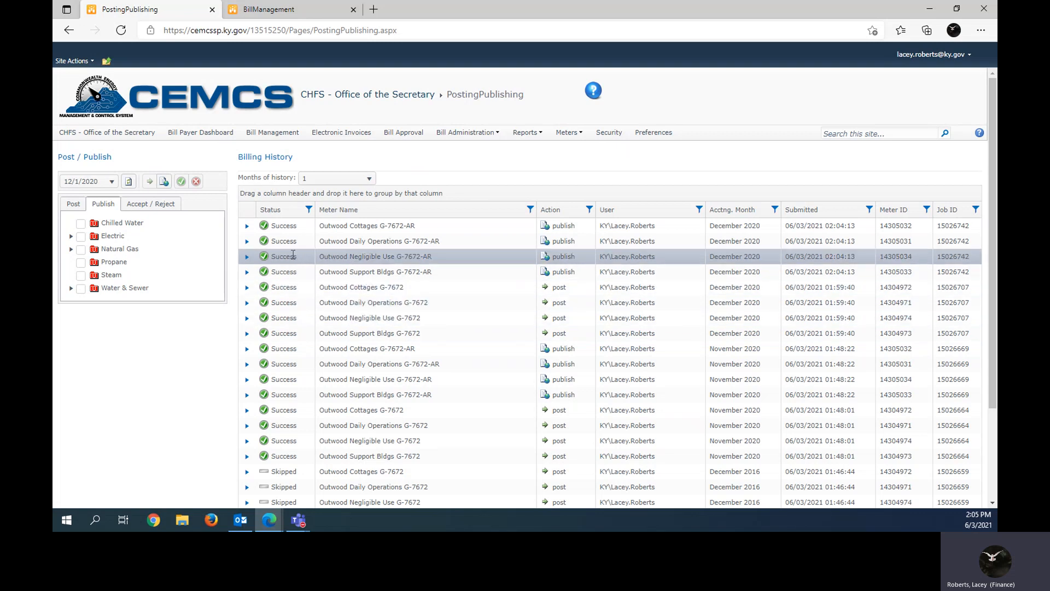
Step: Expand the Electric > Elec and Natural Gas > Gas groups for posting and look through their meters down to the Outwood and WSH entries
{"action": "left_click", "coordinate": [74, 204]}
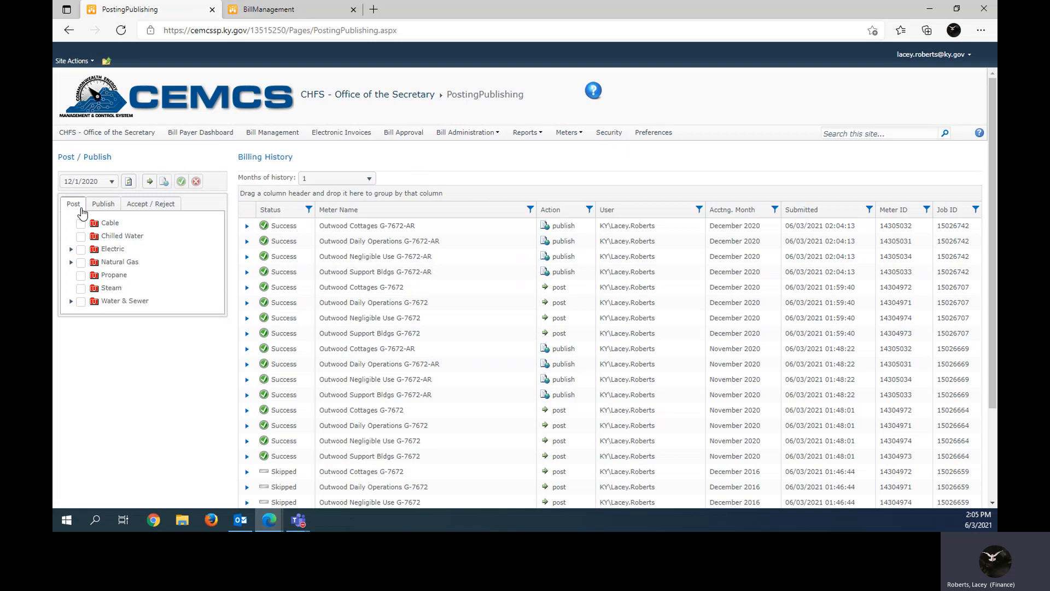
{"action": "left_click", "coordinate": [71, 249]}
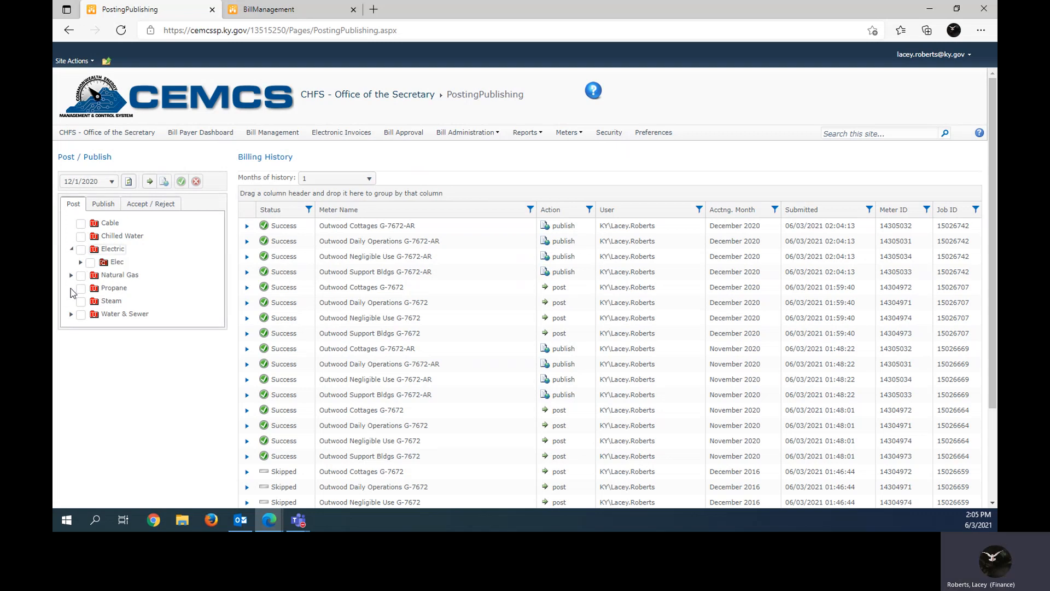
{"action": "left_click", "coordinate": [80, 263]}
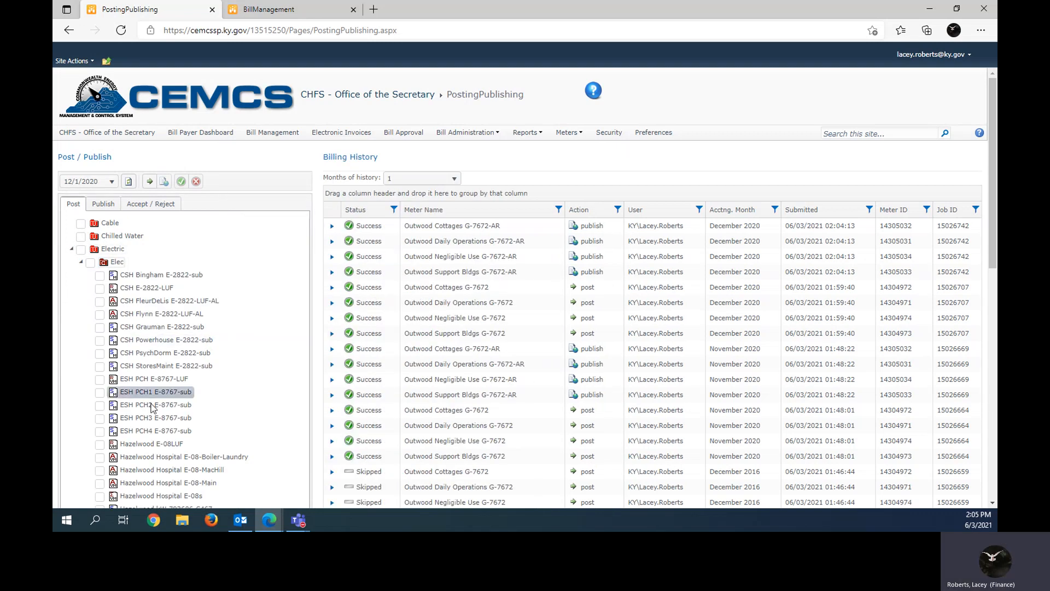
{"action": "scroll", "coordinate": [155, 394], "scroll_direction": "down", "scroll_amount": 10}
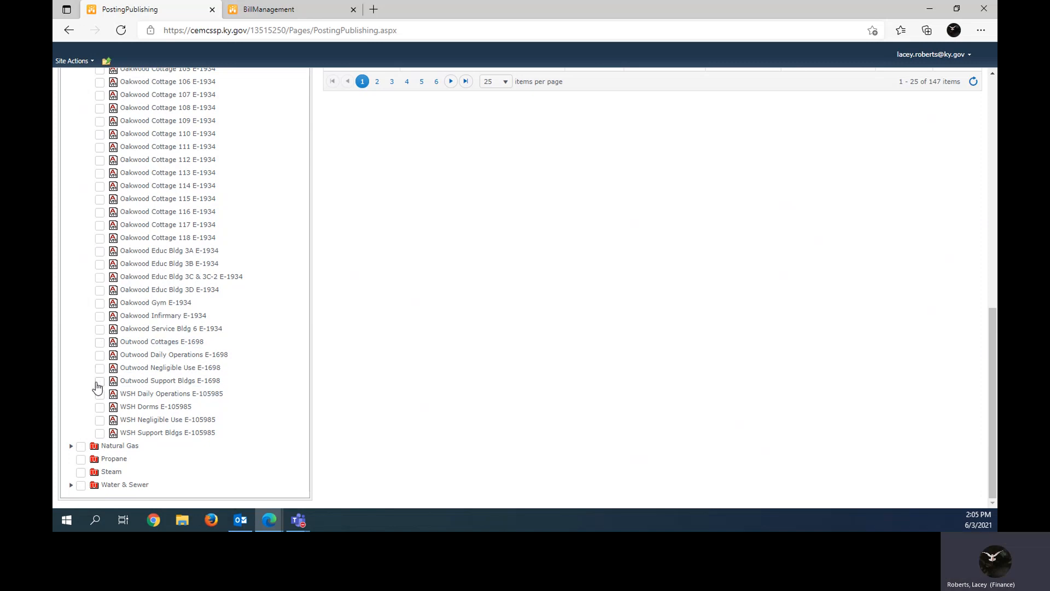
{"action": "left_click", "coordinate": [71, 445]}
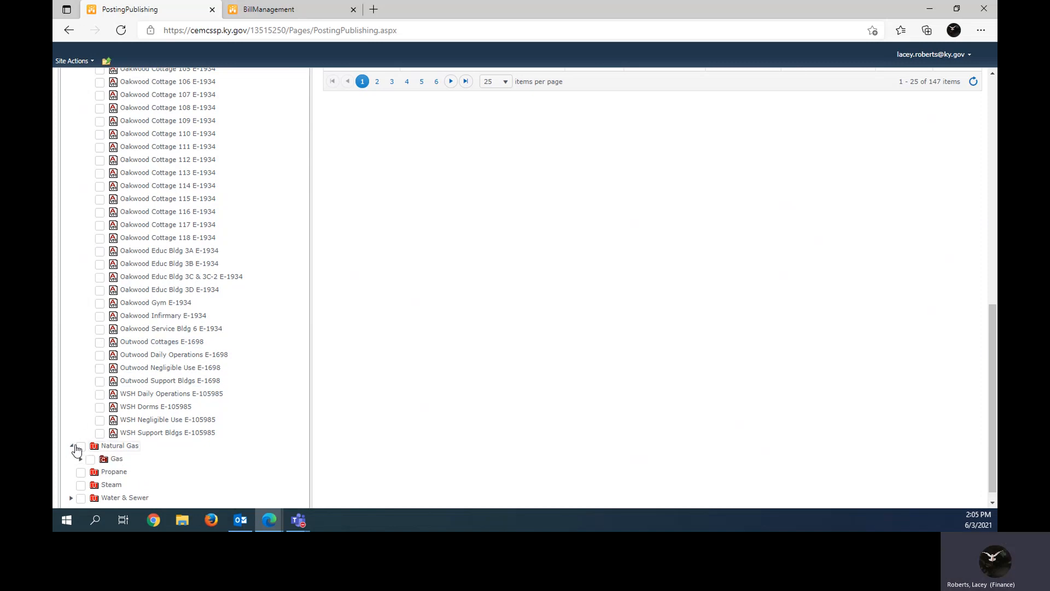
{"action": "left_click", "coordinate": [81, 446]}
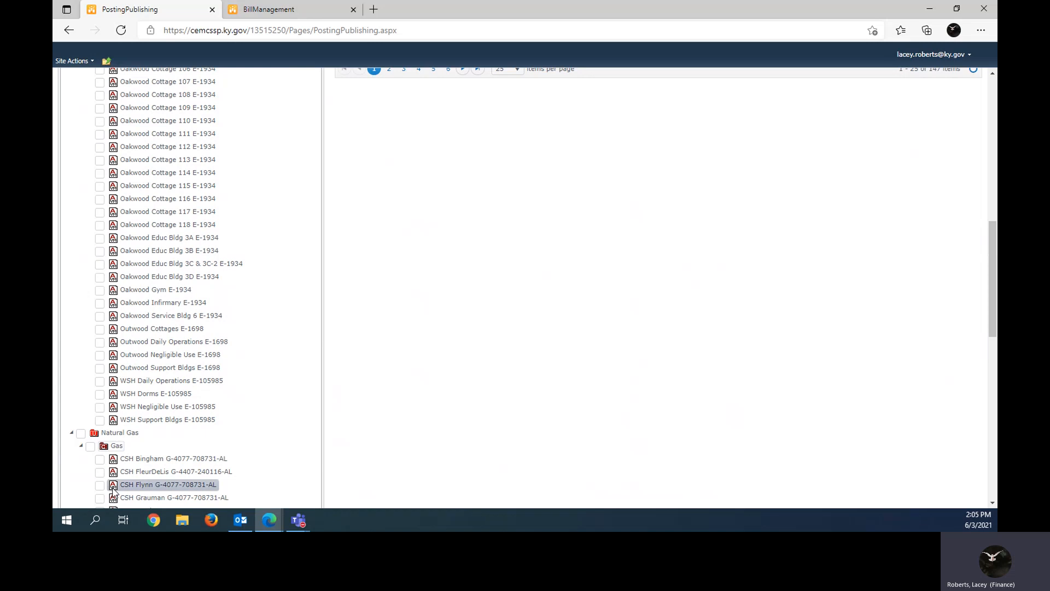
{"action": "scroll", "coordinate": [83, 470], "scroll_direction": "down", "scroll_amount": 14}
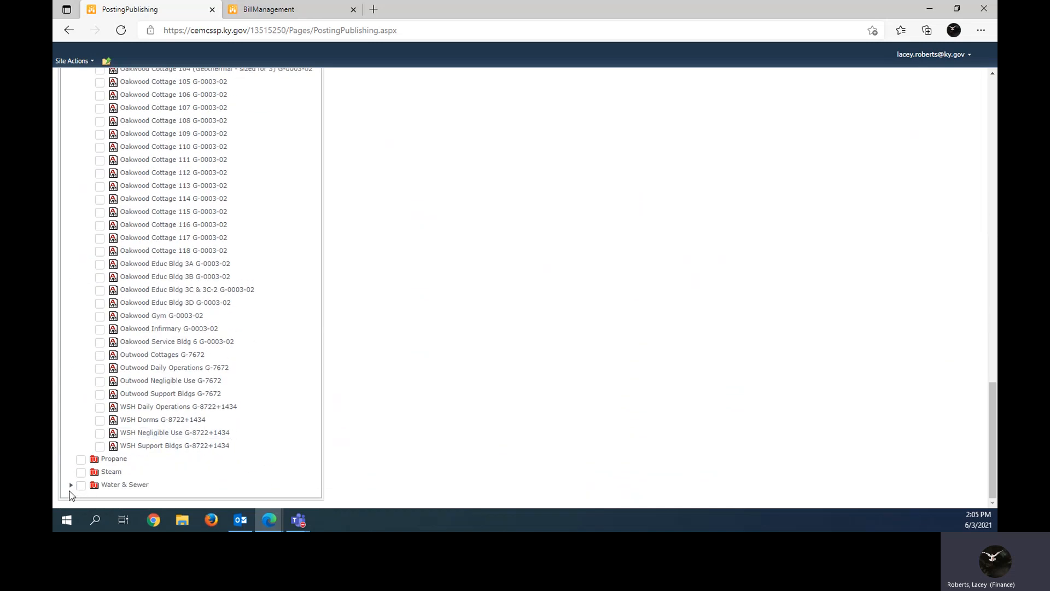
Step: Expand Water & Sewer > Water for posting and look through its meters, including the Outwood S-600258 and W-001 entries
{"action": "left_click", "coordinate": [71, 485]}
{"action": "left_click", "coordinate": [80, 498]}
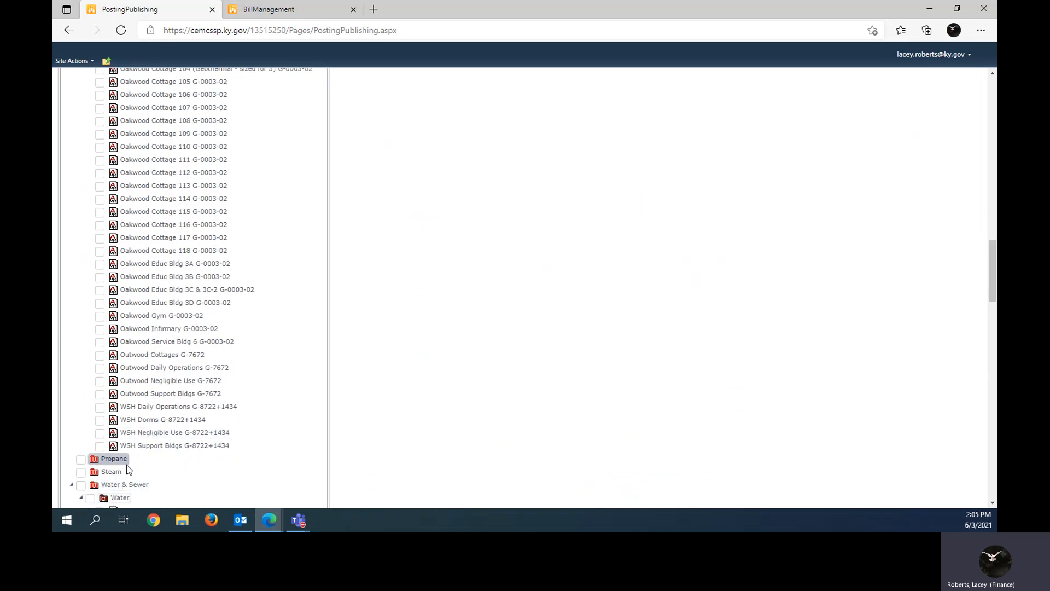
{"action": "scroll", "coordinate": [127, 469], "scroll_direction": "down", "scroll_amount": 12}
{"action": "scroll", "coordinate": [127, 469], "scroll_direction": "down", "scroll_amount": 15}
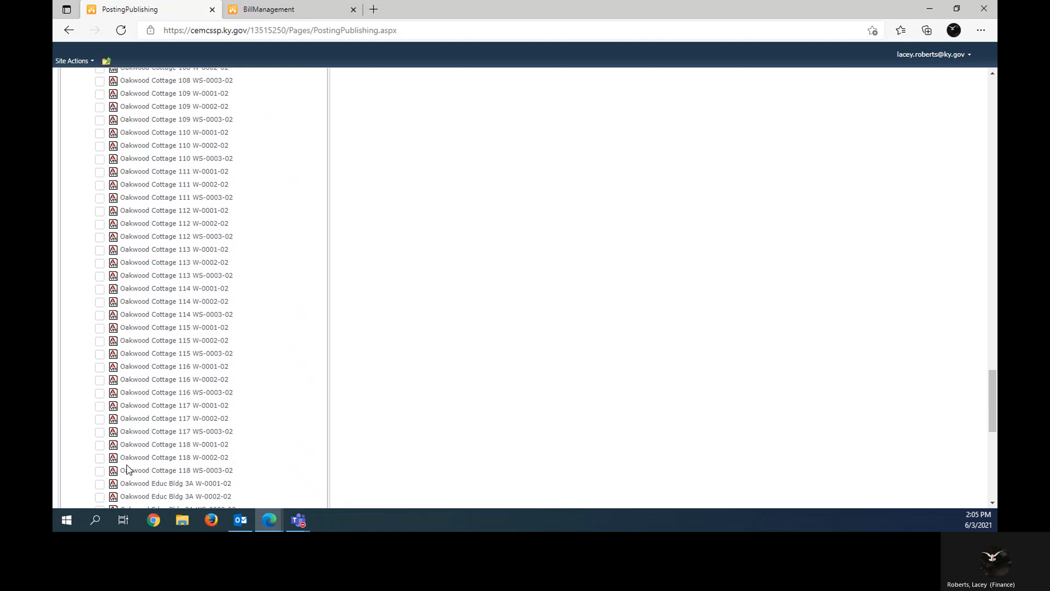
{"action": "scroll", "coordinate": [127, 468], "scroll_direction": "down", "scroll_amount": 1}
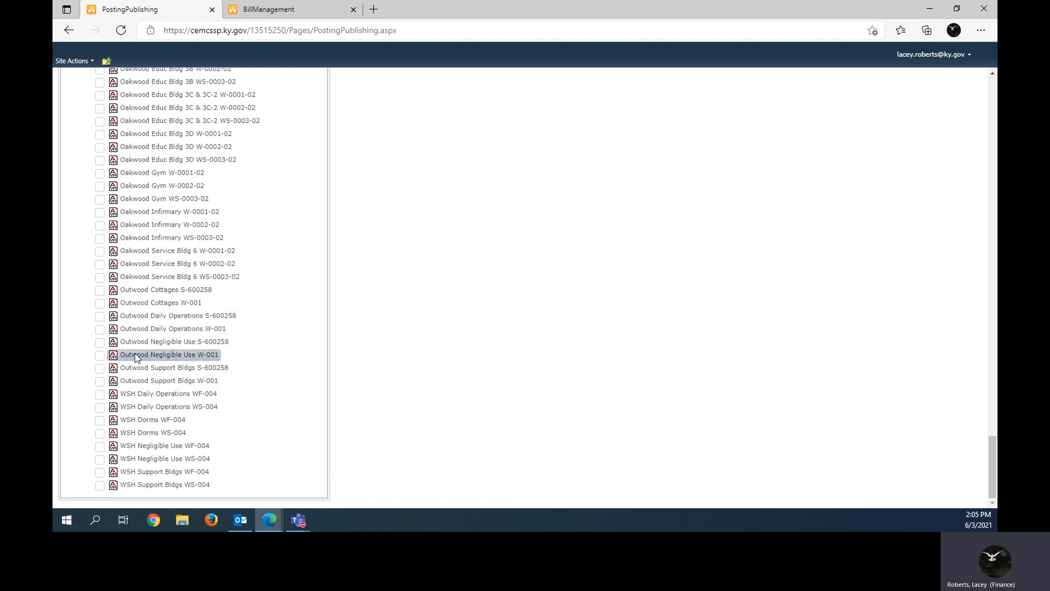
{"action": "scroll", "coordinate": [144, 393], "scroll_direction": "up", "scroll_amount": 20}
{"action": "scroll", "coordinate": [146, 396], "scroll_direction": "up", "scroll_amount": 15}
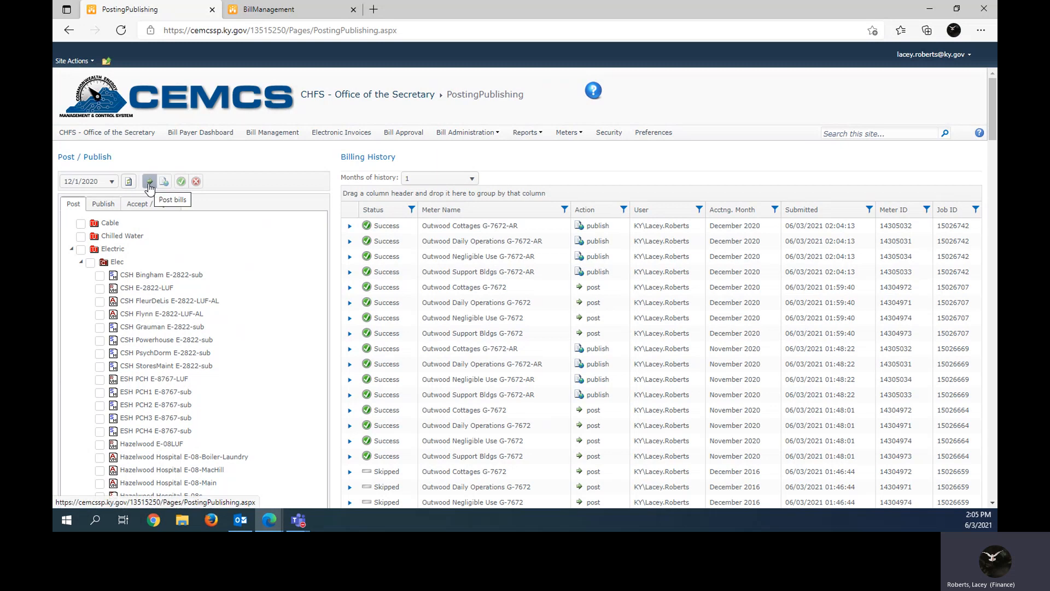
Step: Look through the Electric and Natural Gas rate groups available for publishing, including CG GSO Commercial Tariff-AR, and return to the posting list
{"action": "left_click", "coordinate": [103, 204]}
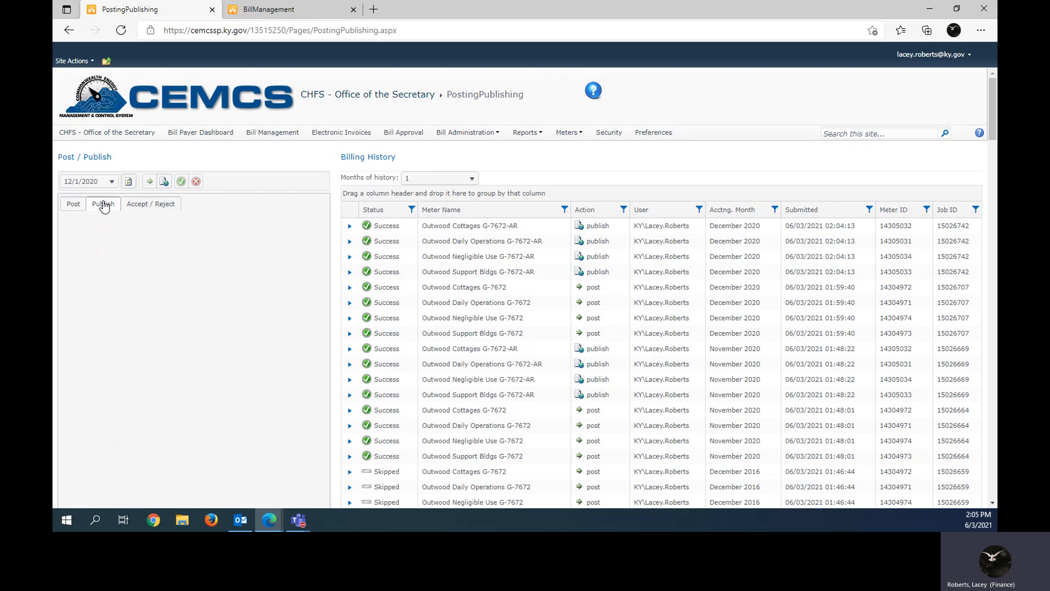
{"action": "left_click", "coordinate": [71, 235]}
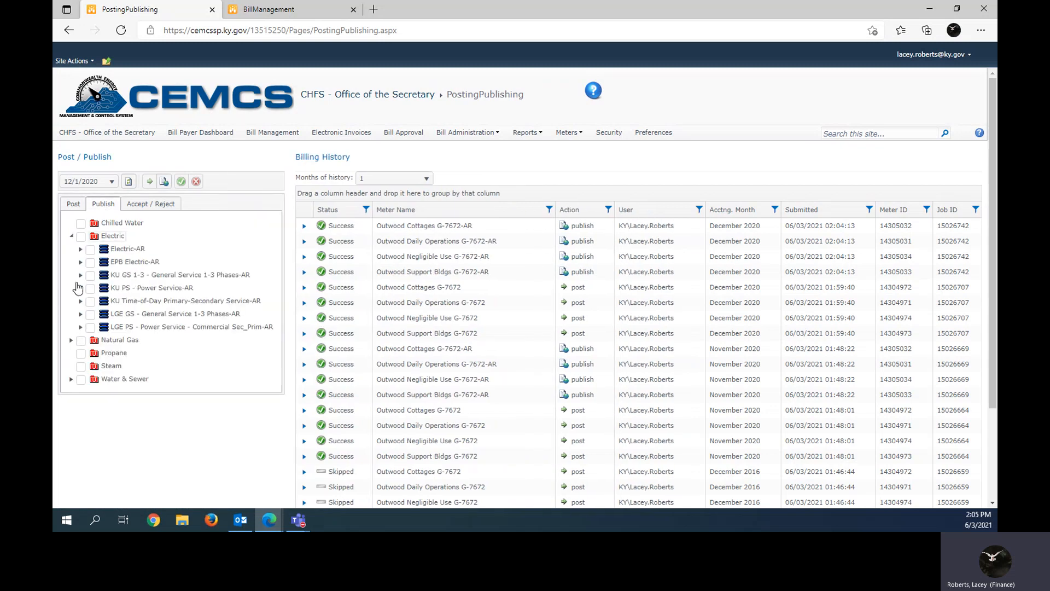
{"action": "left_click", "coordinate": [71, 340]}
{"action": "left_click", "coordinate": [81, 354]}
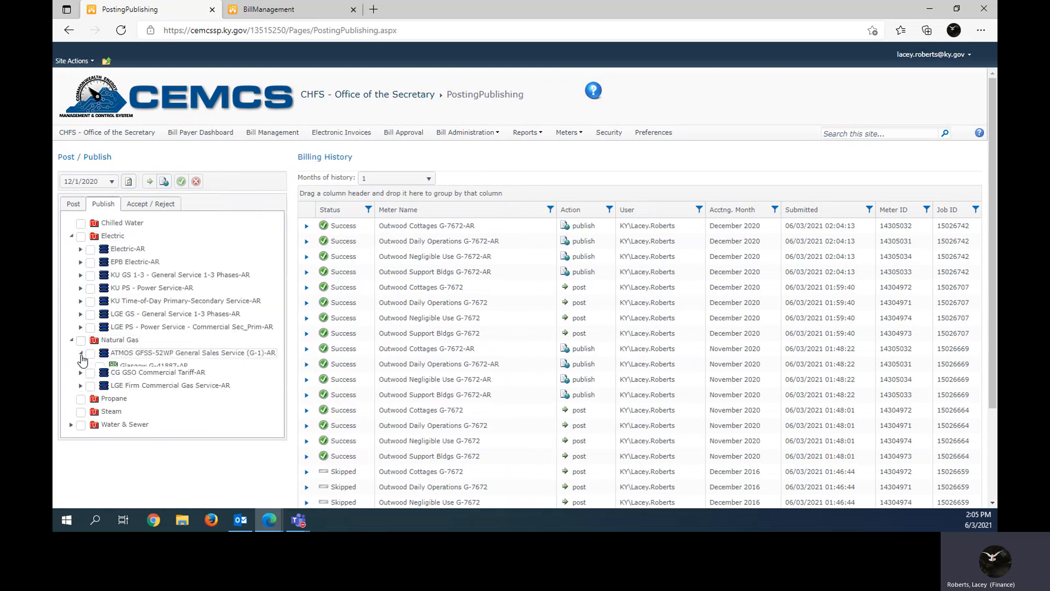
{"action": "left_click", "coordinate": [81, 353]}
{"action": "left_click", "coordinate": [81, 366]}
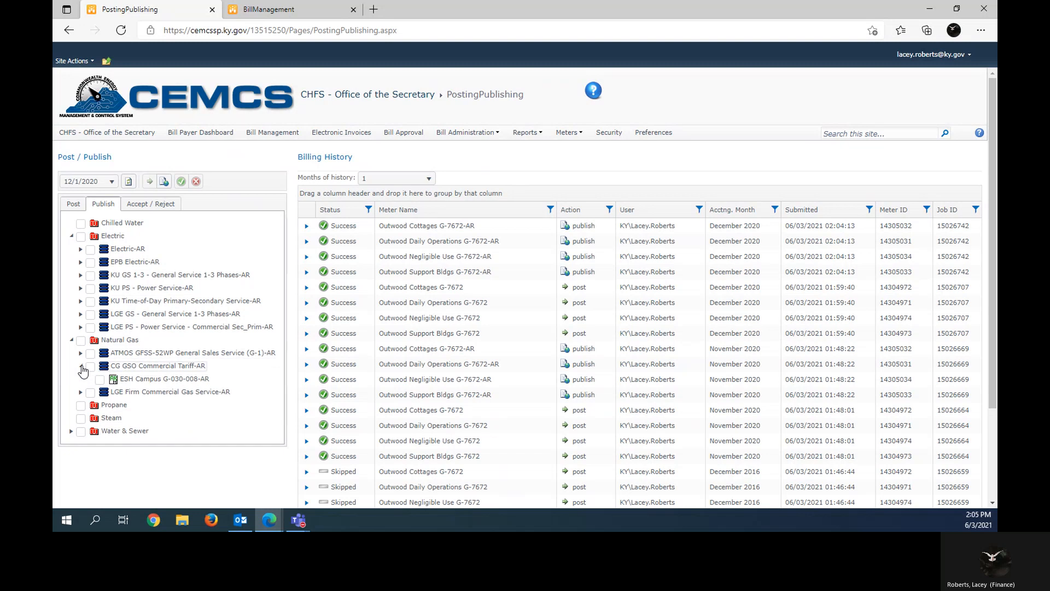
{"action": "left_click", "coordinate": [81, 366]}
{"action": "left_click", "coordinate": [81, 379]}
{"action": "left_click", "coordinate": [80, 379]}
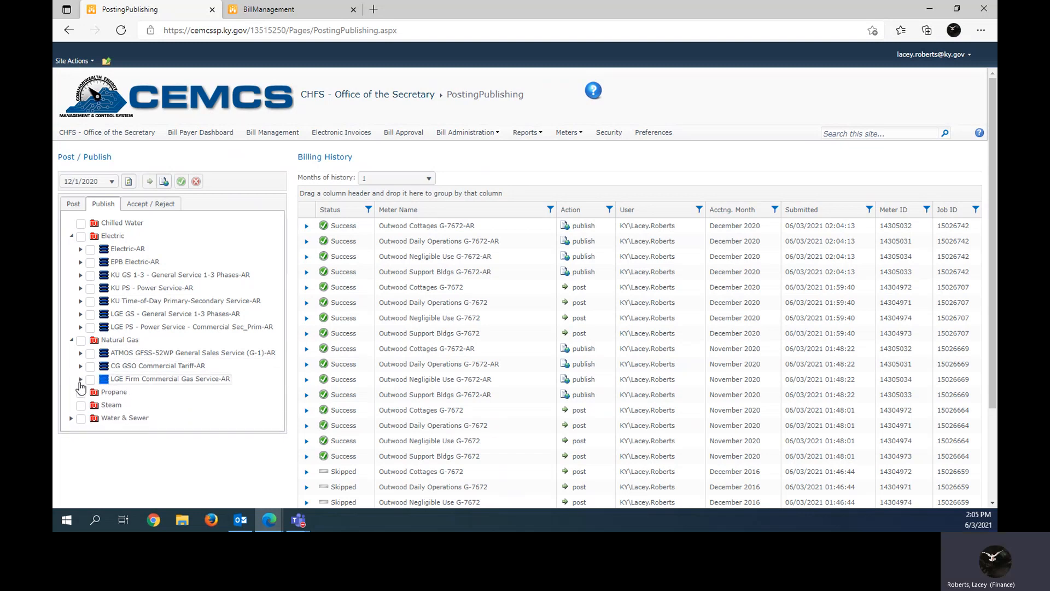
{"action": "left_click", "coordinate": [71, 340]}
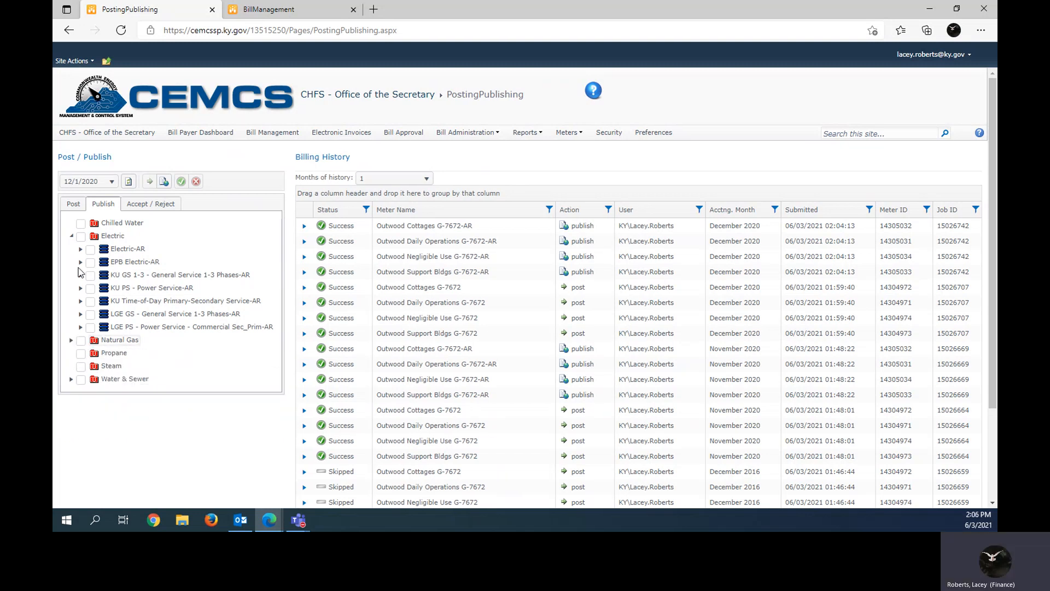
{"action": "left_click", "coordinate": [72, 237]}
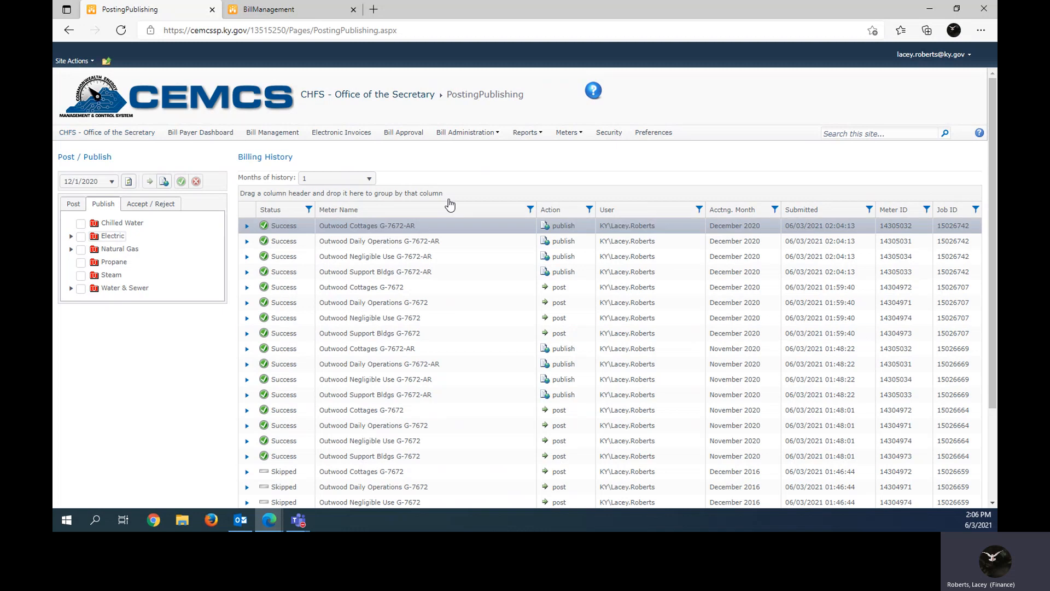
{"action": "left_click", "coordinate": [75, 206]}
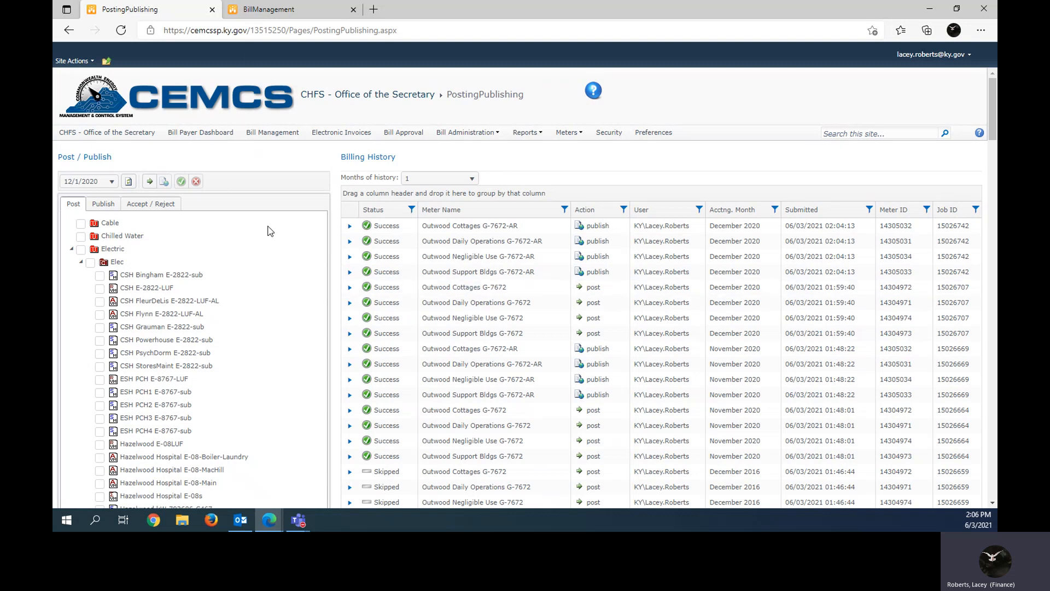
Step: Refresh the Outwood Campus G-7672 bill list in Bill Management and check the December 2020 bill's status
{"action": "left_click", "coordinate": [247, 12]}
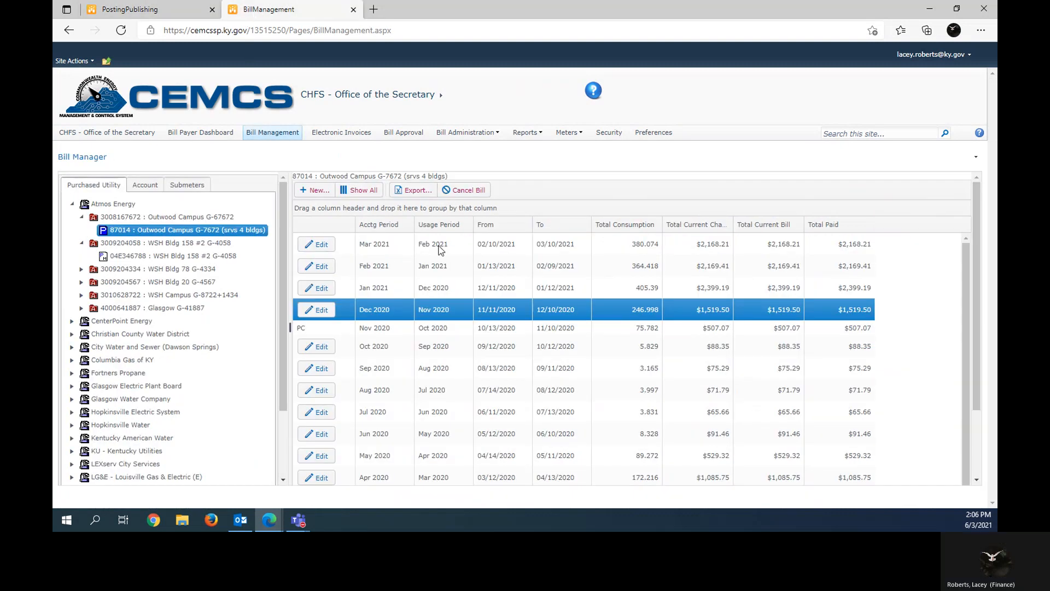
{"action": "scroll", "coordinate": [899, 452], "scroll_direction": "down", "scroll_amount": 2}
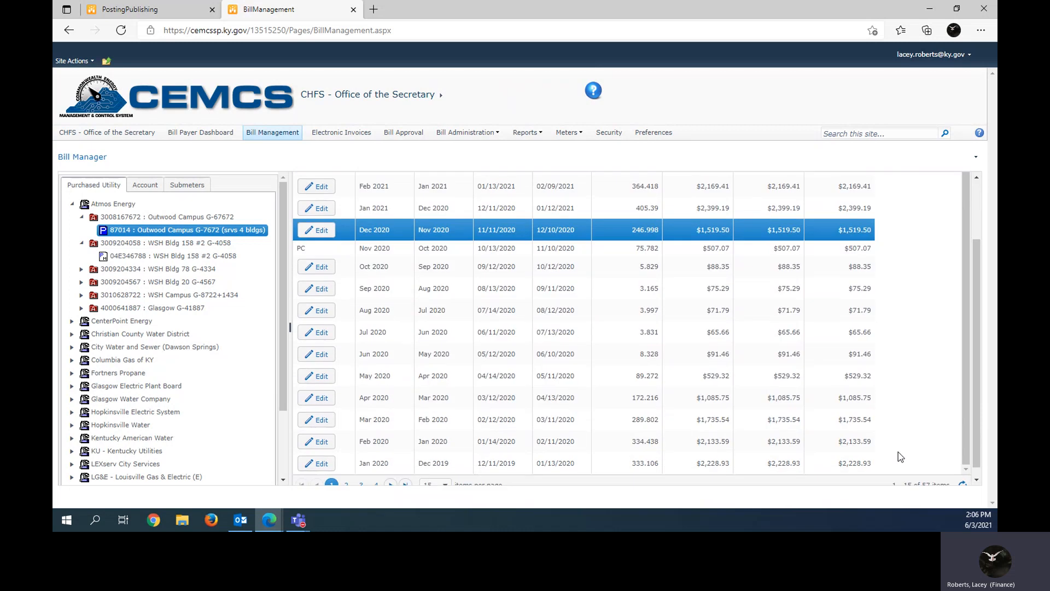
{"action": "left_click", "coordinate": [963, 477]}
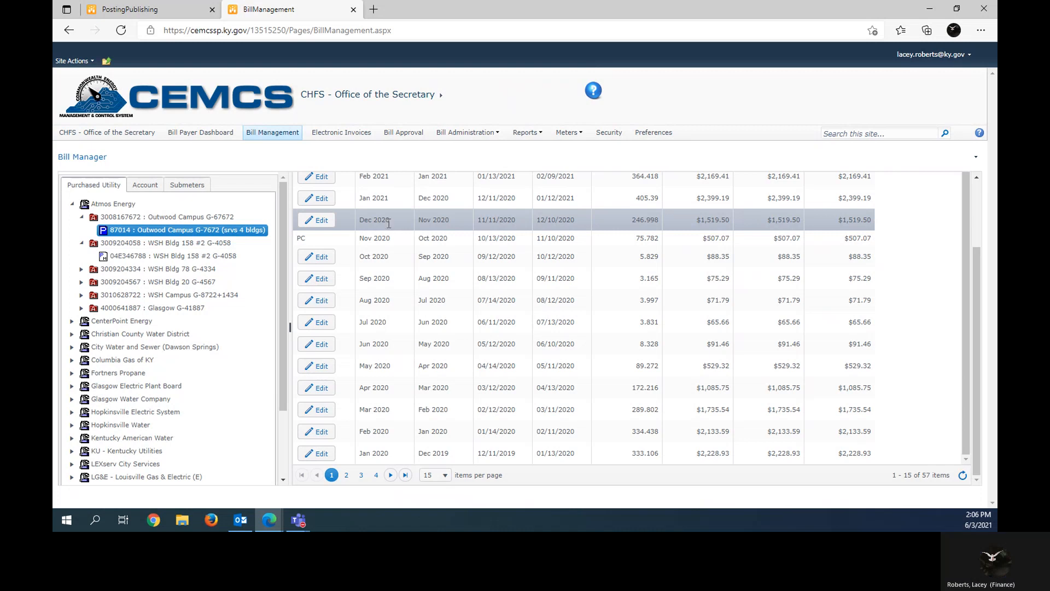
{"action": "scroll", "coordinate": [392, 227], "scroll_direction": "up", "scroll_amount": 2}
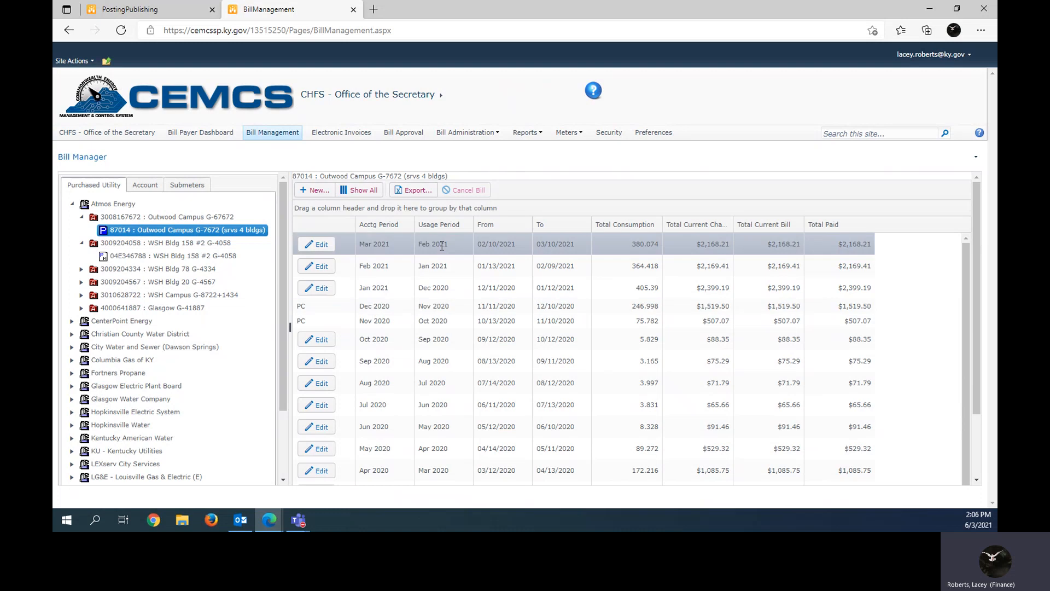
Step: Reload the December 2020 Accept / Reject list in Post / Publish and expand Natural Gas > ATMOS GFSS-52WP General Sales Service (G-1)-AR
{"action": "left_click", "coordinate": [155, 12]}
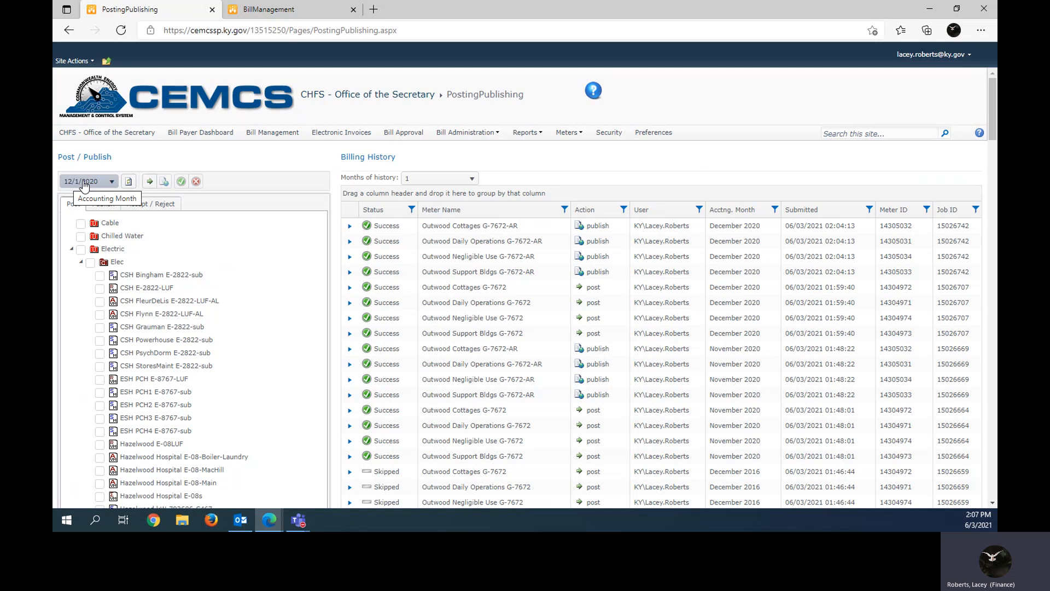
{"action": "left_click", "coordinate": [161, 208]}
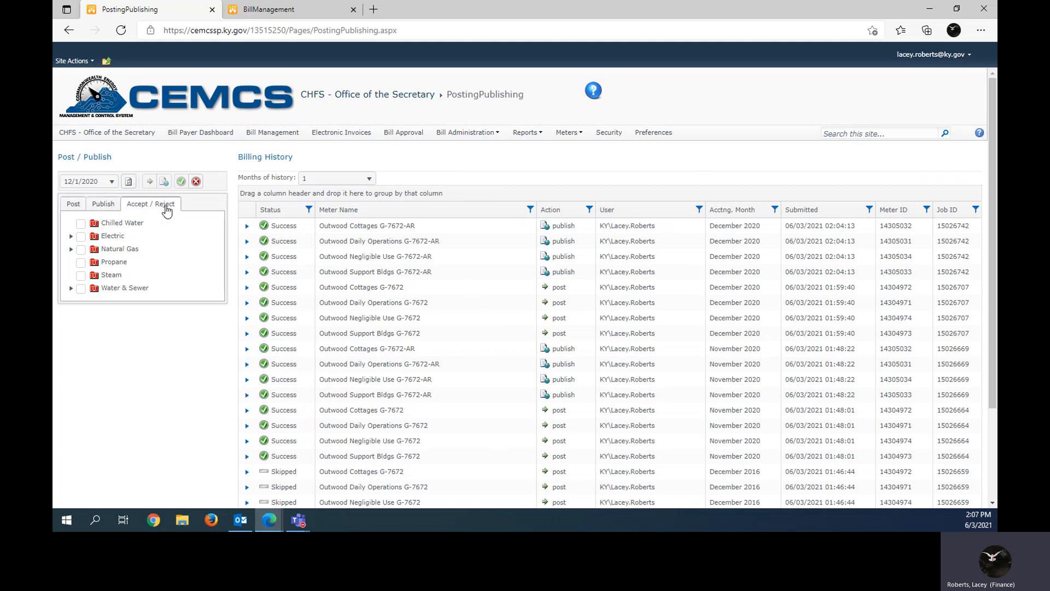
{"action": "left_click", "coordinate": [71, 249]}
{"action": "left_click", "coordinate": [80, 262]}
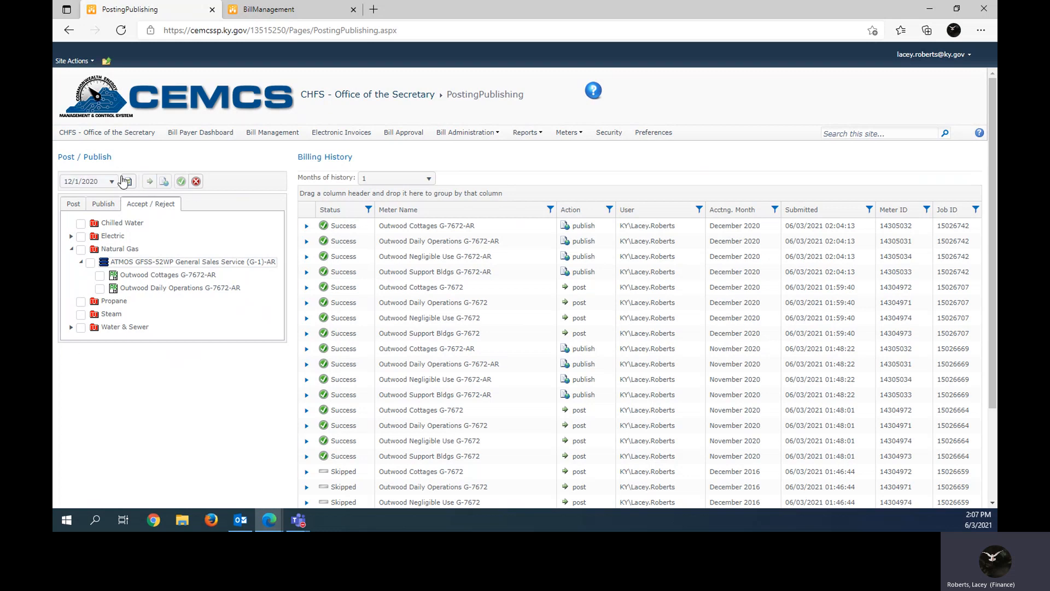
{"action": "left_click", "coordinate": [127, 181]}
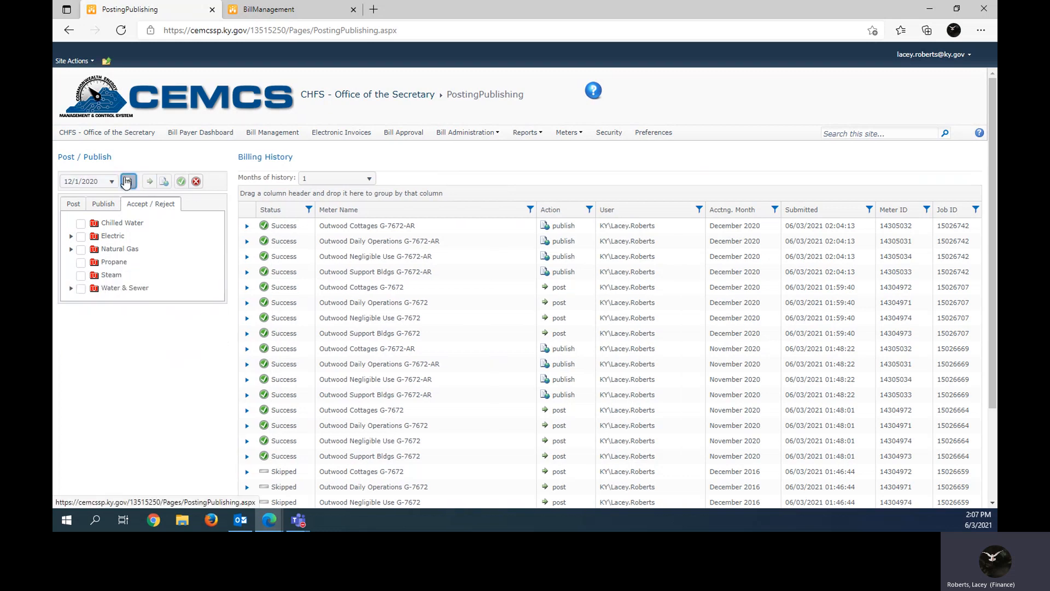
{"action": "left_click", "coordinate": [71, 250]}
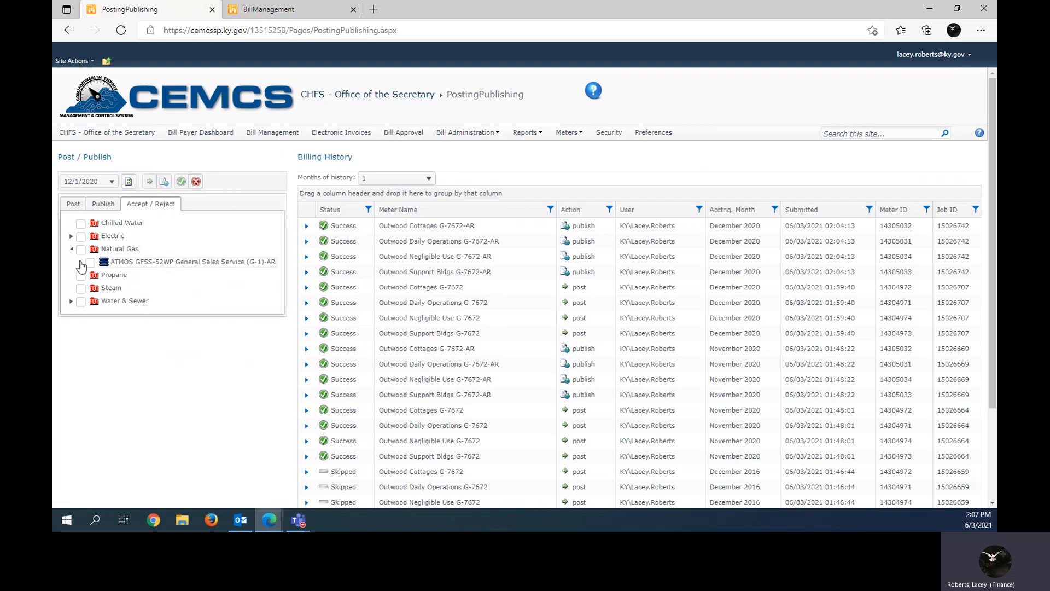
{"action": "left_click", "coordinate": [80, 263]}
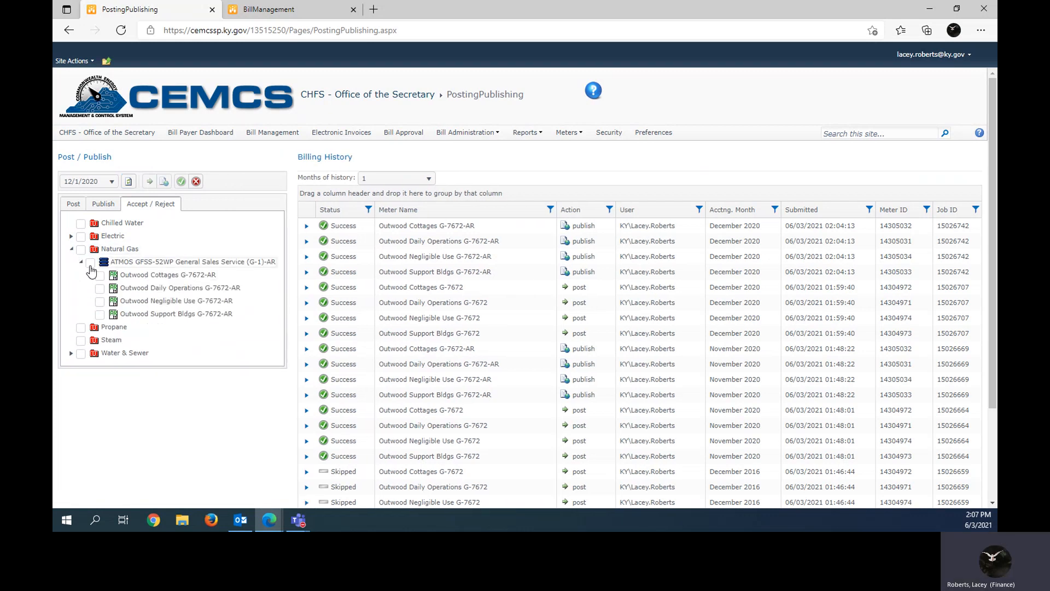
Step: Reject the Outwood Cottages, Daily Operations, Negligible Use and Support Bldgs G-7672-AR meters for December 2020 and refresh the billing history
{"action": "left_click", "coordinate": [100, 275]}
{"action": "left_click", "coordinate": [100, 288]}
{"action": "left_click", "coordinate": [100, 301]}
{"action": "left_click", "coordinate": [100, 315]}
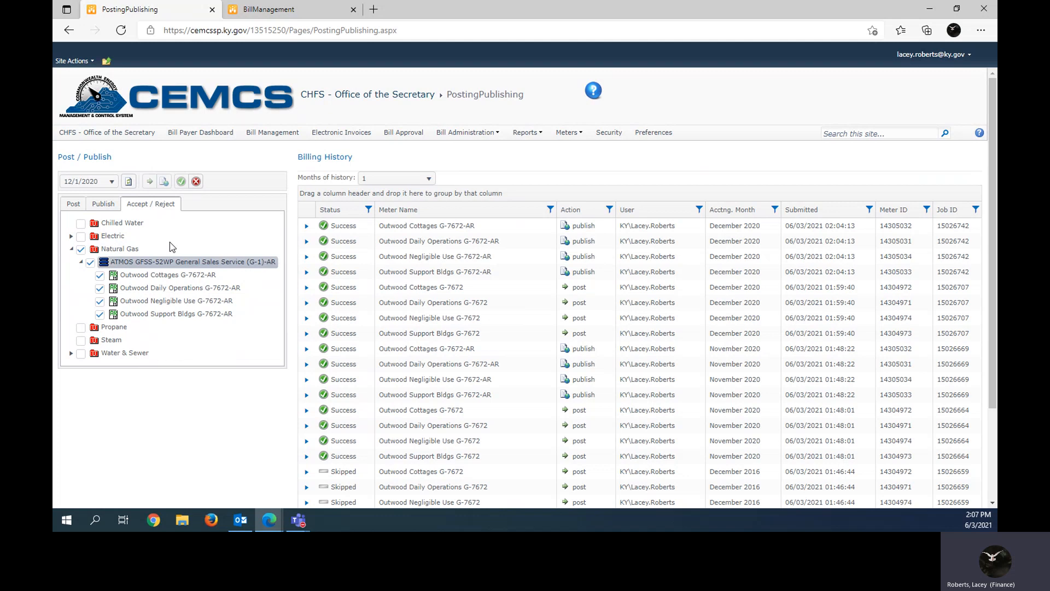
{"action": "left_click", "coordinate": [197, 183]}
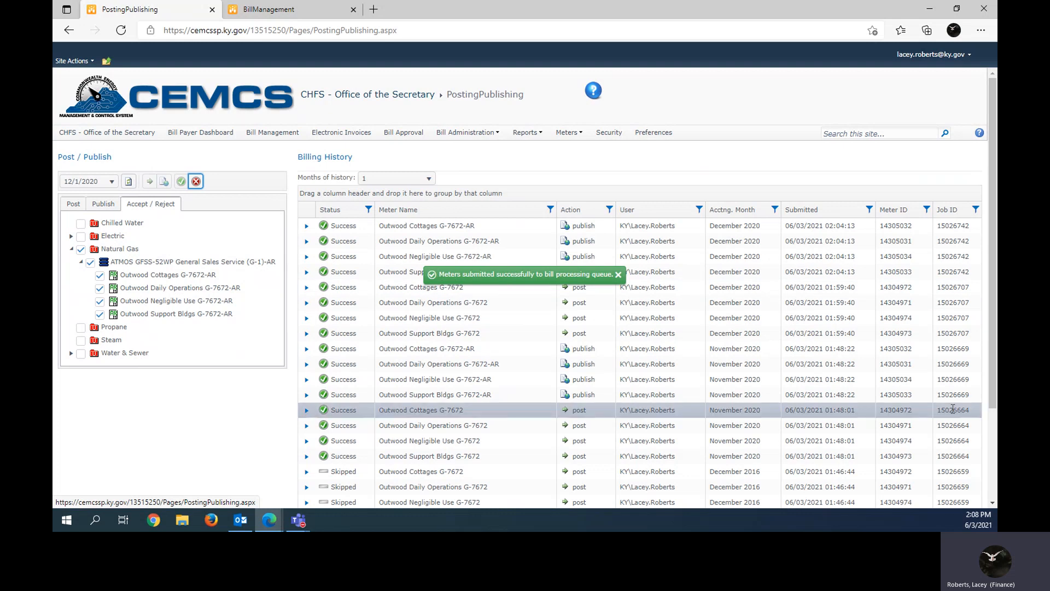
{"action": "left_click_drag", "start_coordinate": [992, 386], "coordinate": [986, 478]}
{"action": "left_click", "coordinate": [973, 493]}
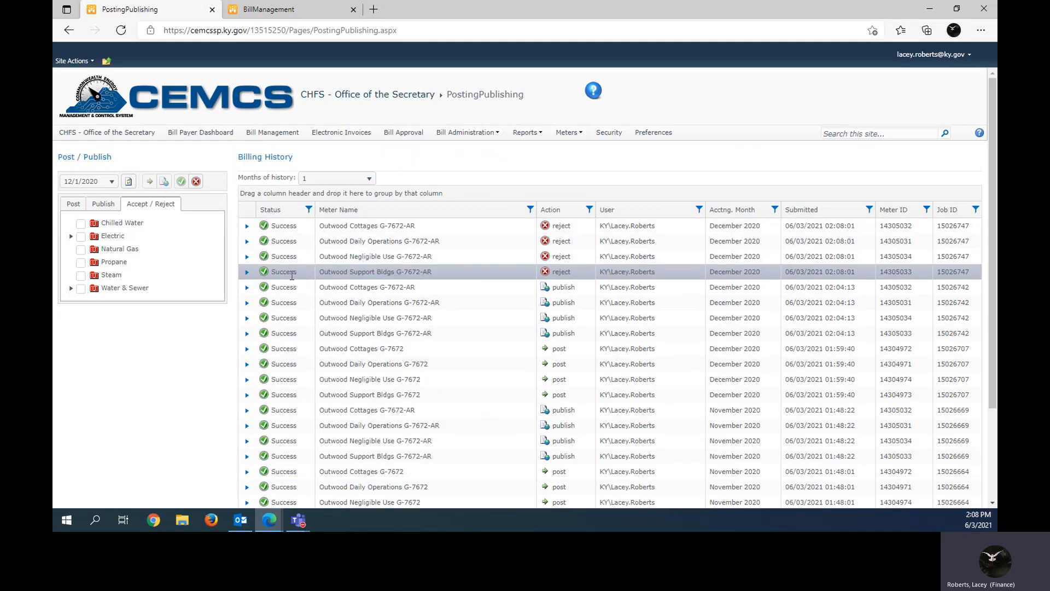
Step: Refresh the Outwood Campus G-7672 bills in Bill Management and check whether the December 2020 bill is editable
{"action": "left_click", "coordinate": [259, 16]}
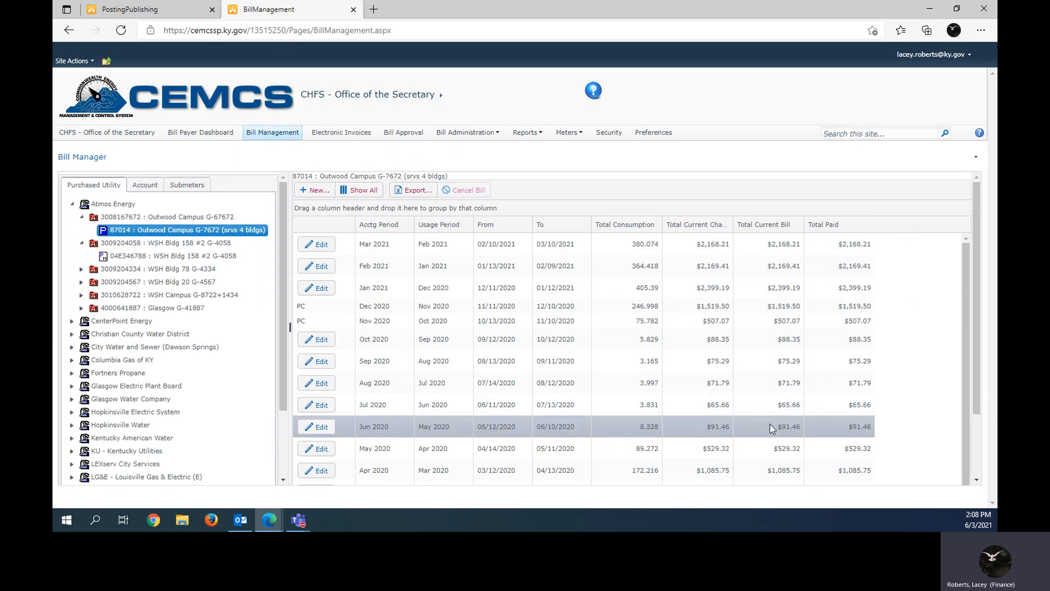
{"action": "scroll", "coordinate": [949, 477], "scroll_direction": "down", "scroll_amount": 2}
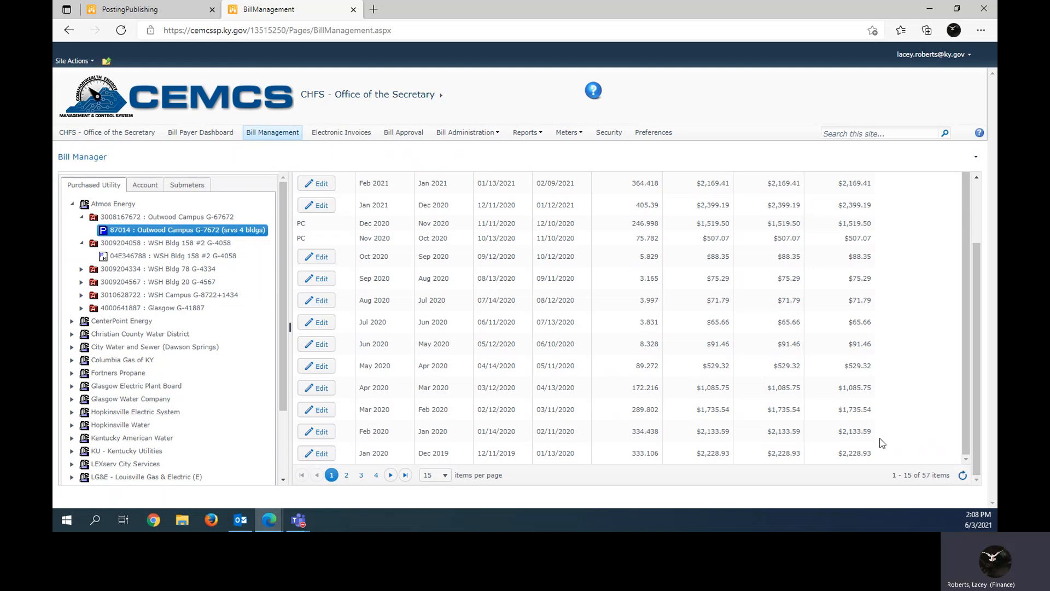
{"action": "scroll", "coordinate": [725, 350], "scroll_direction": "up", "scroll_amount": 3}
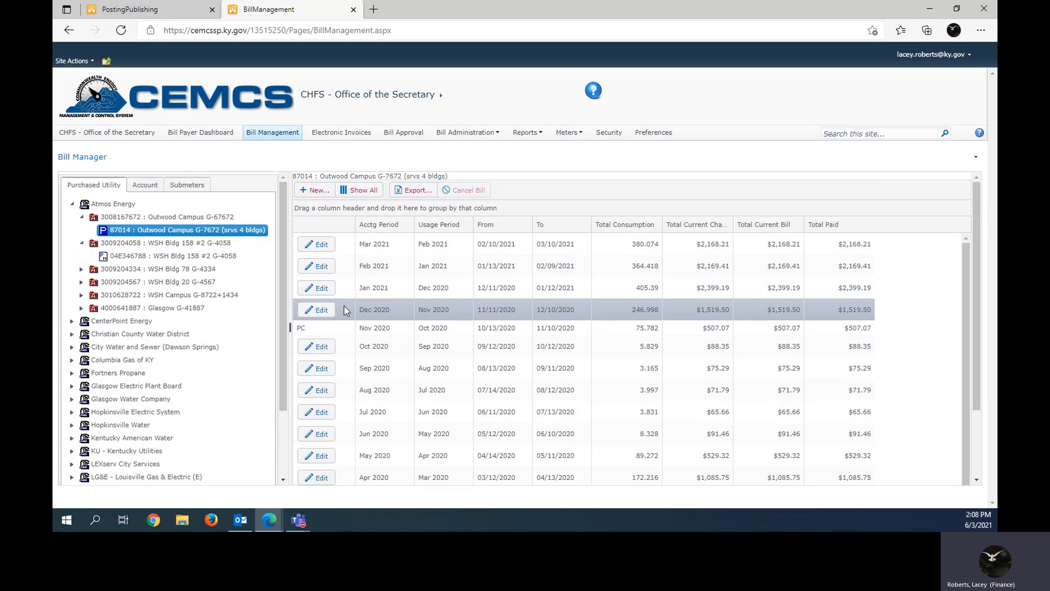
Step: Return to Post / Publish and view the December 2020 utility groups for publishing and posting
{"action": "left_click", "coordinate": [116, 11]}
{"action": "left_click", "coordinate": [74, 204]}
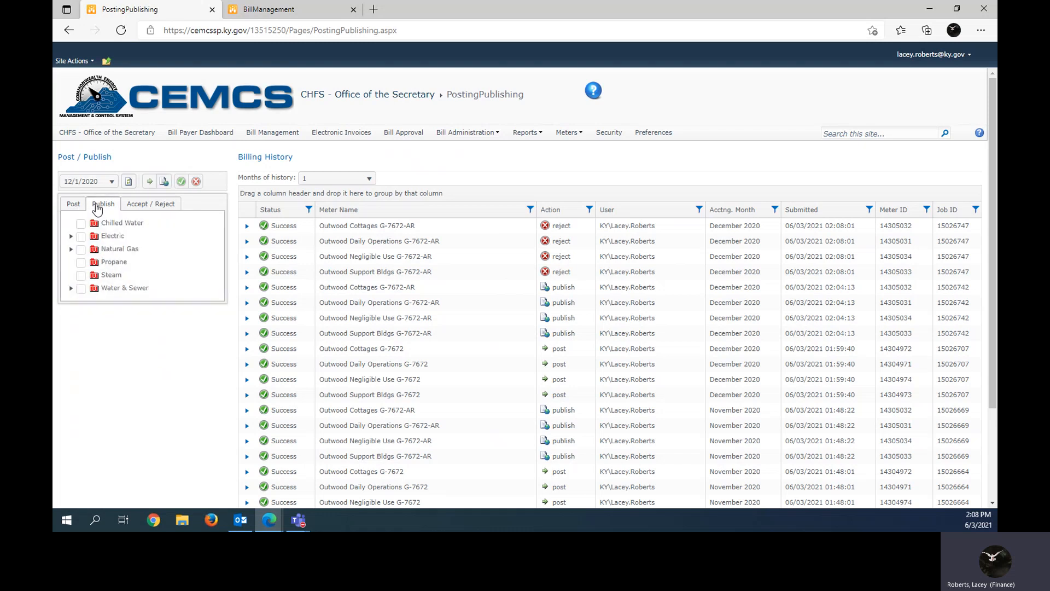
{"action": "left_click", "coordinate": [83, 207]}
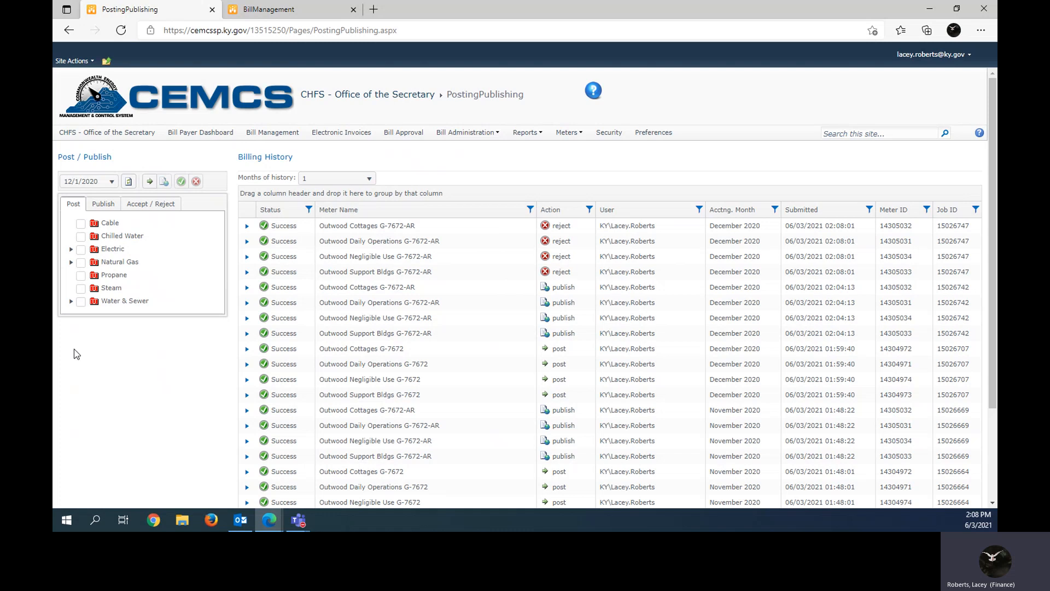
Step: View the WSH Bldg 158 #2 G-4058 meter's bills under Atmos Energy in Bill Management and return to Post / Publish
{"action": "left_click", "coordinate": [290, 9]}
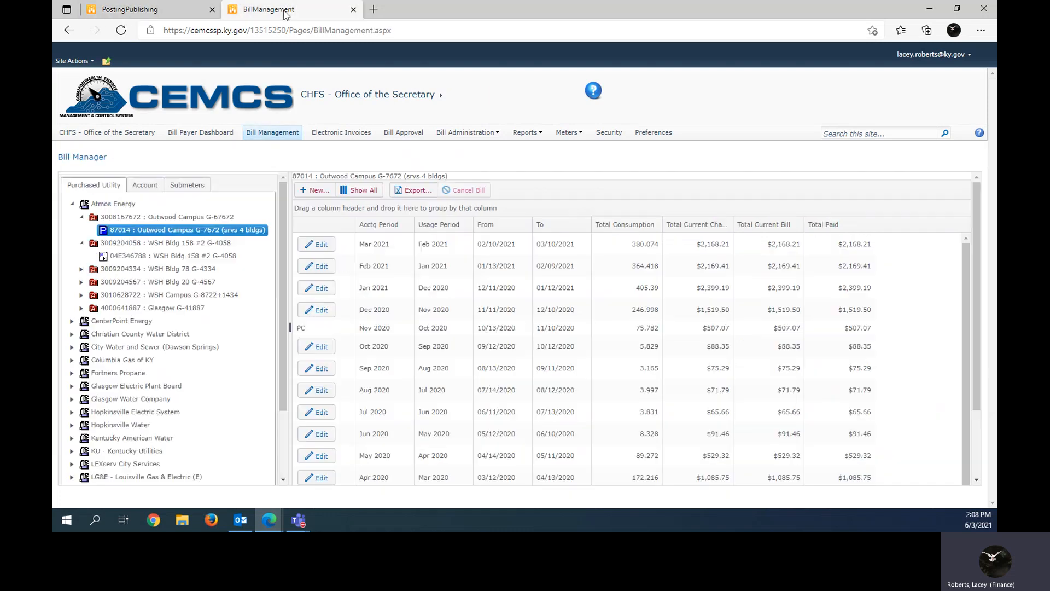
{"action": "left_click", "coordinate": [148, 260]}
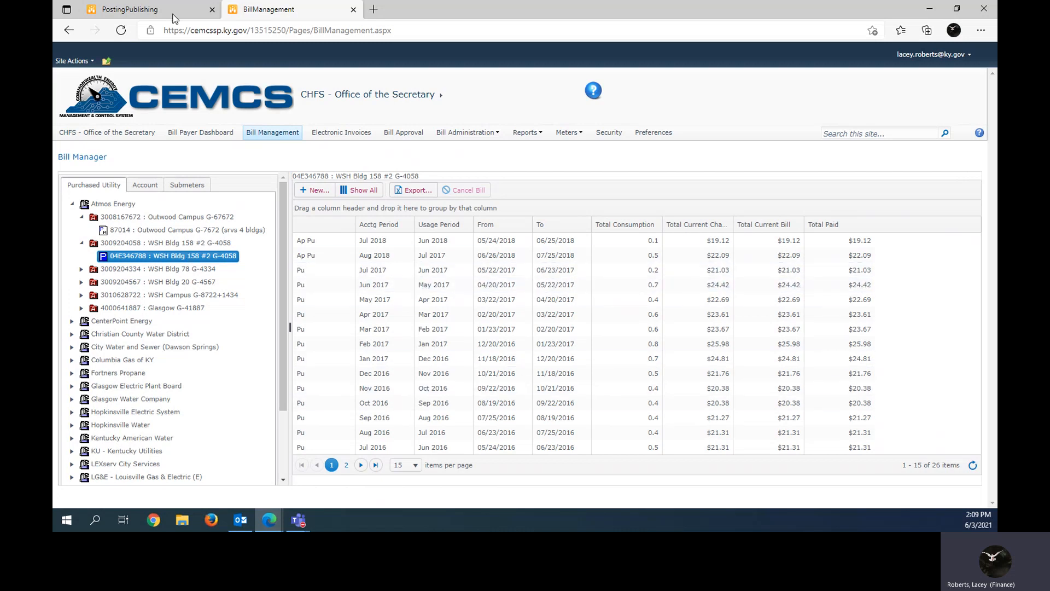
{"action": "left_click", "coordinate": [131, 9]}
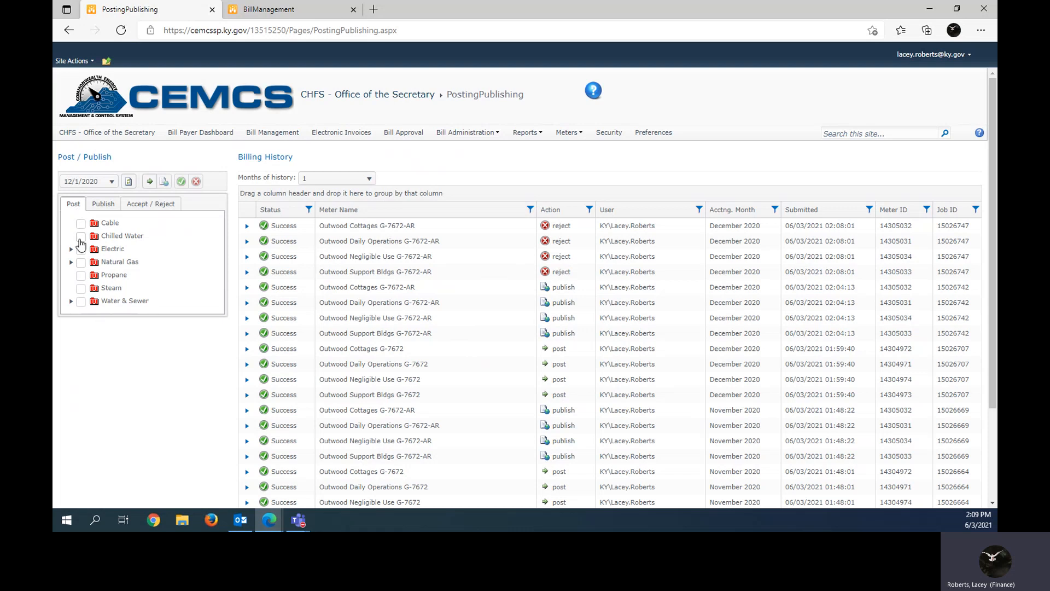
Step: Compare the utility groups listed for posting with those listed for publishing in December 2020
{"action": "left_click", "coordinate": [105, 205]}
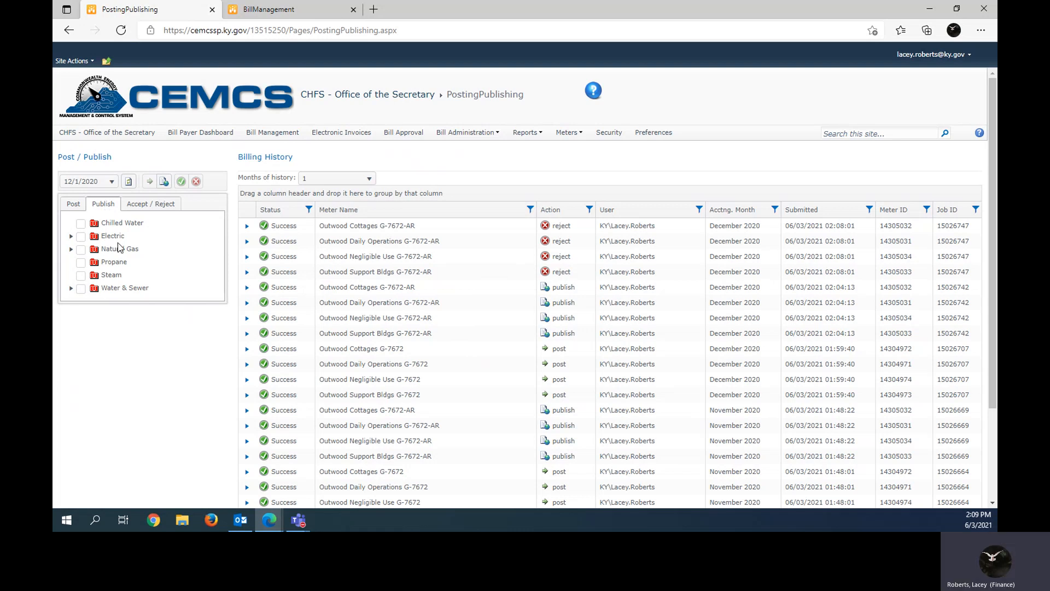
{"action": "left_click", "coordinate": [72, 206]}
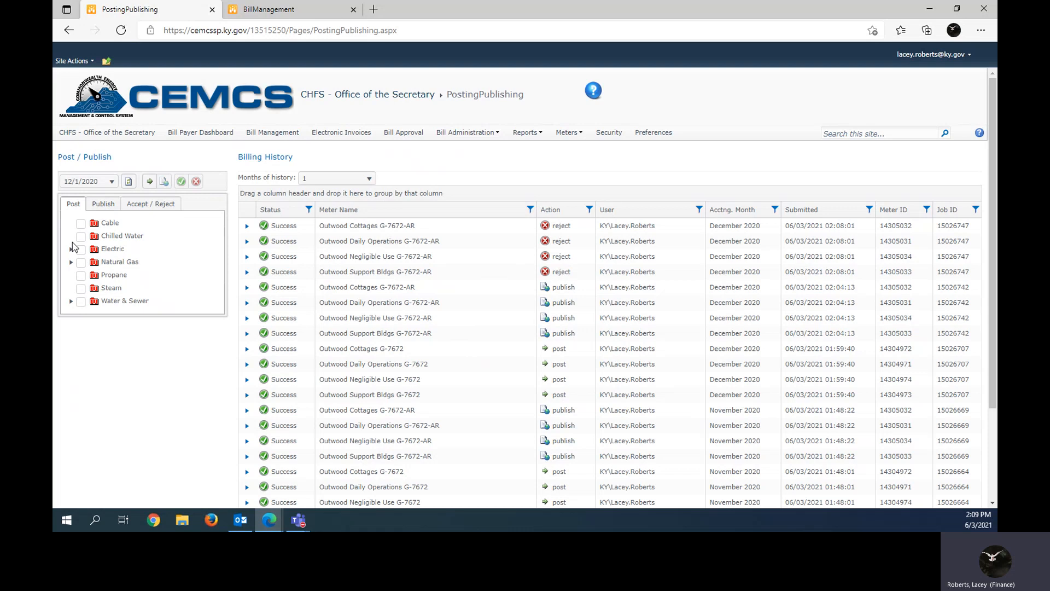
{"action": "left_click", "coordinate": [98, 206]}
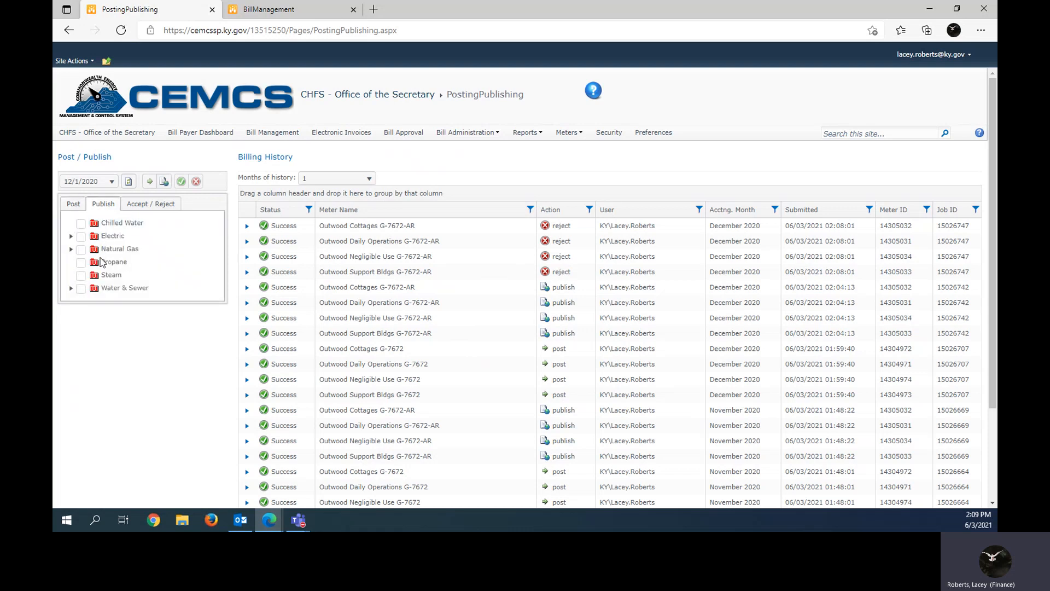